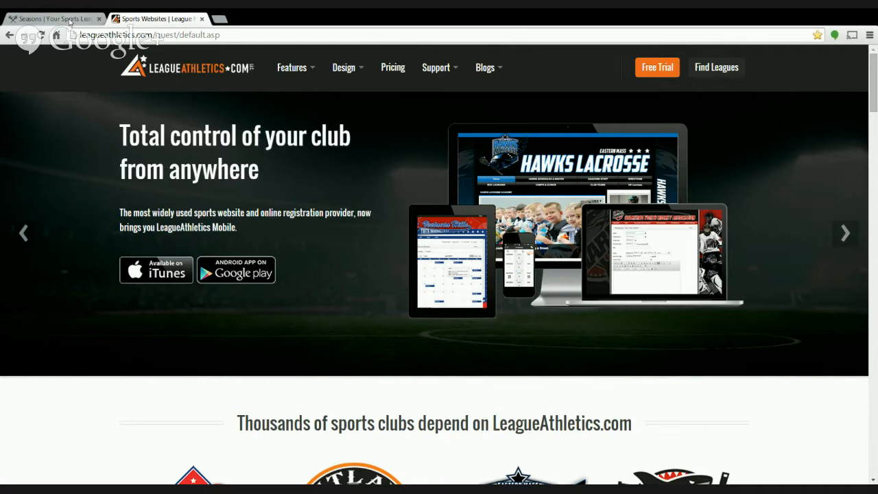
- Switch to the Eastern Mass Hawks Lacrosse site and open its Seasons administration page
left_click(69, 20)
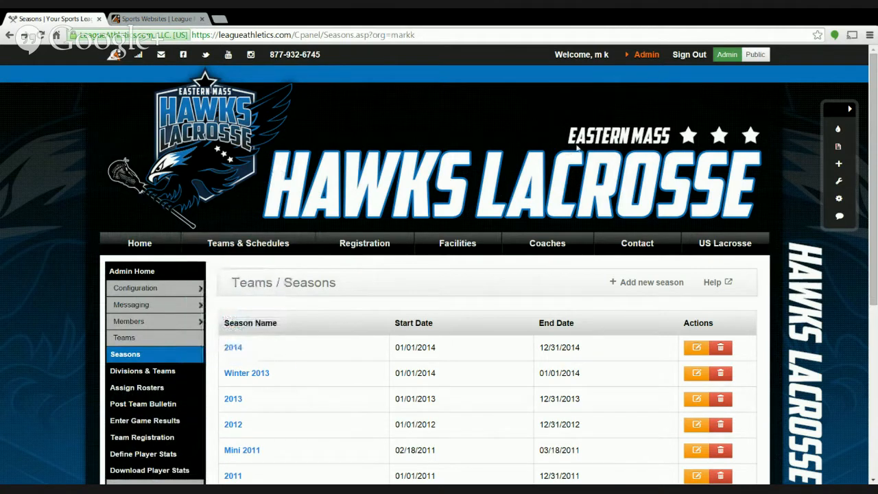
left_click(643, 57)
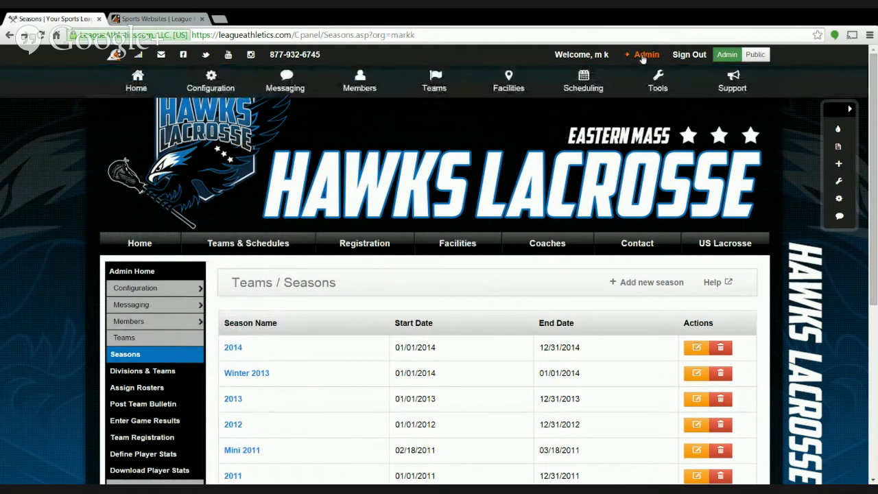
mouse_move(440, 86)
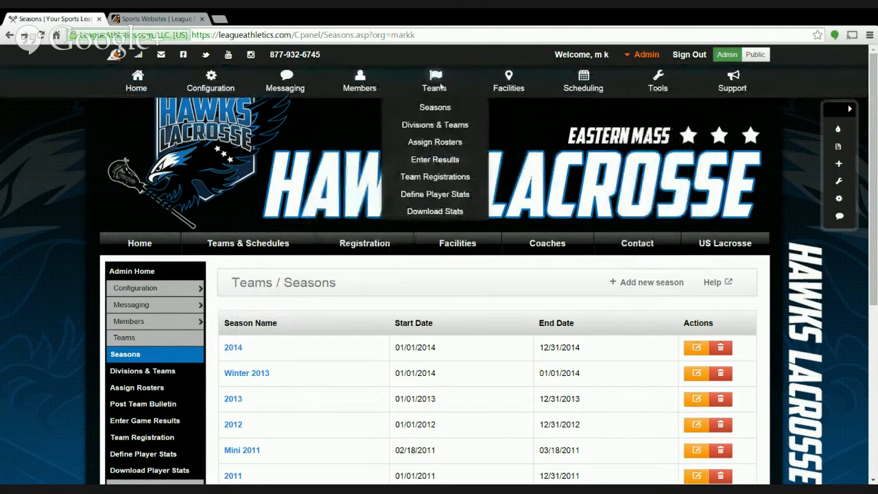
left_click(435, 107)
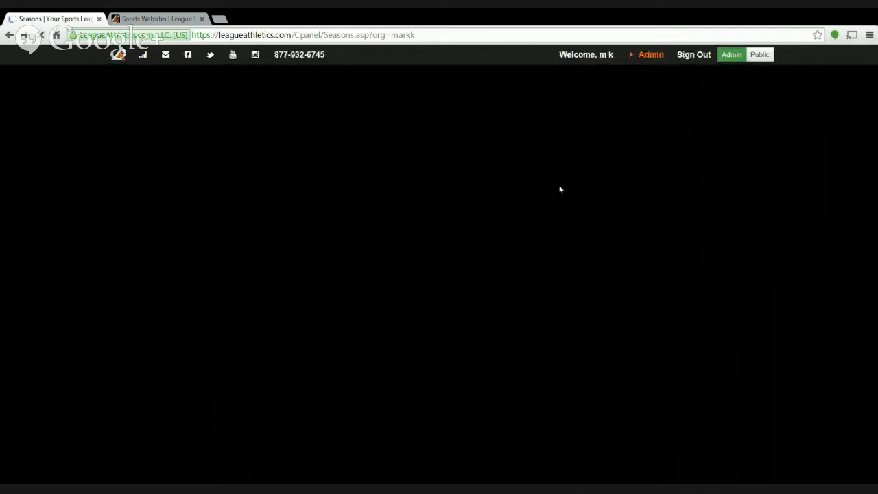
scroll(490, 174, "down", 3)
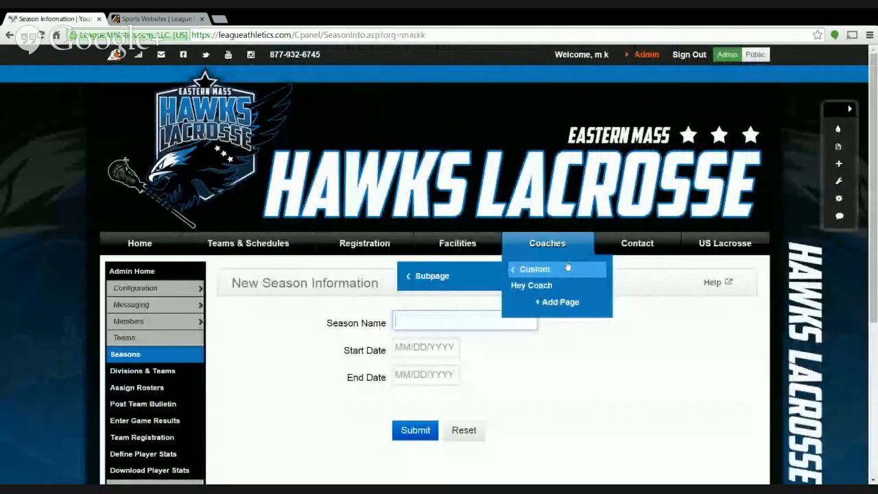
scroll(568, 330, "down", 1)
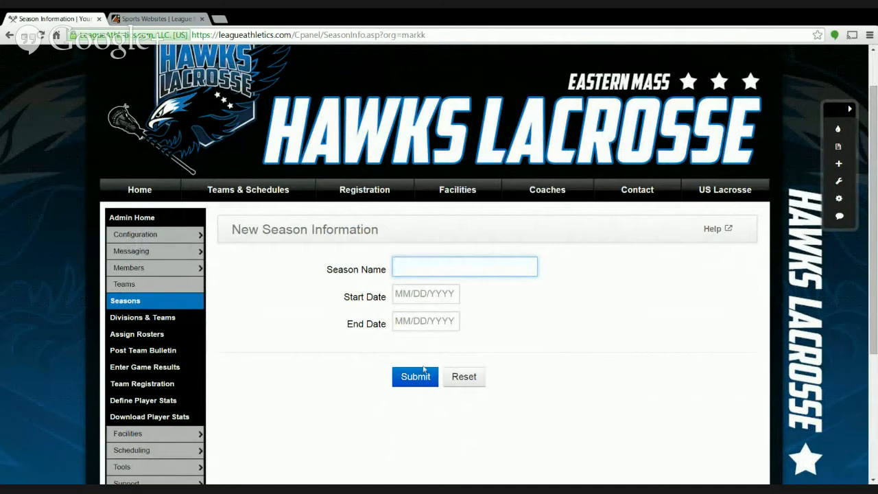
left_click(9, 35)
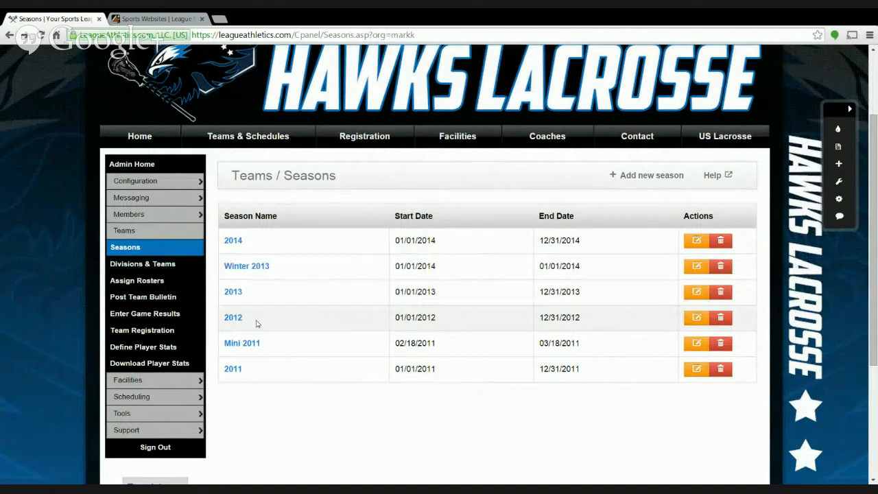
mouse_move(171, 380)
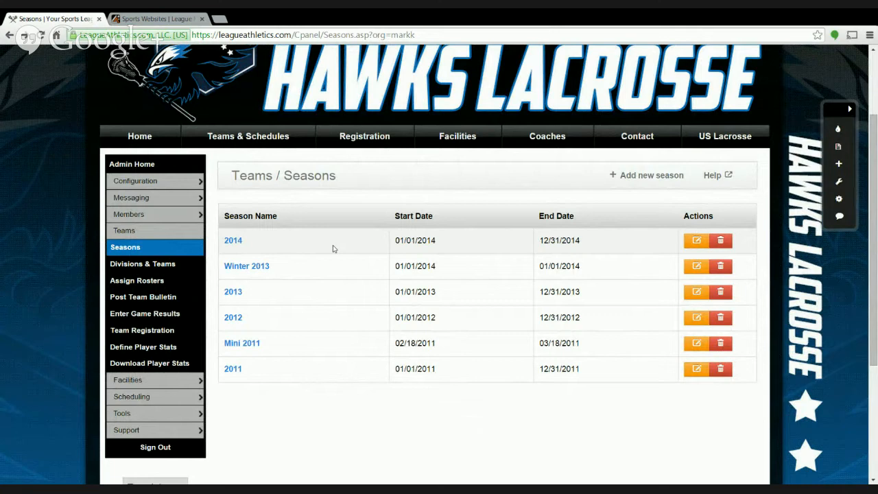
- Start adding a new season and name it Fall 2014
left_click(651, 177)
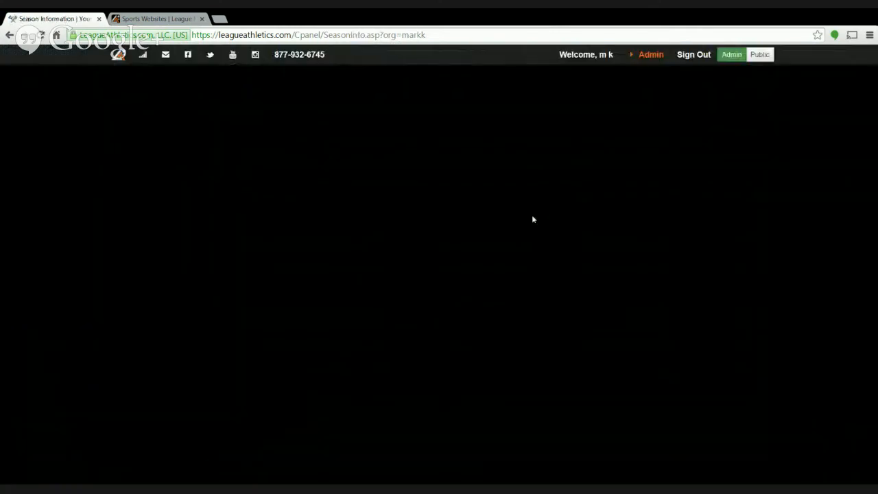
scroll(617, 352, "down", 1)
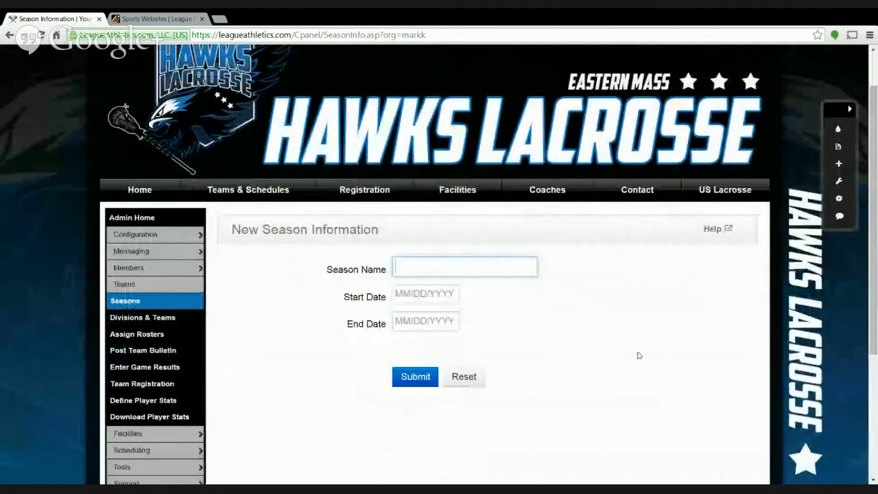
type("Fall ")
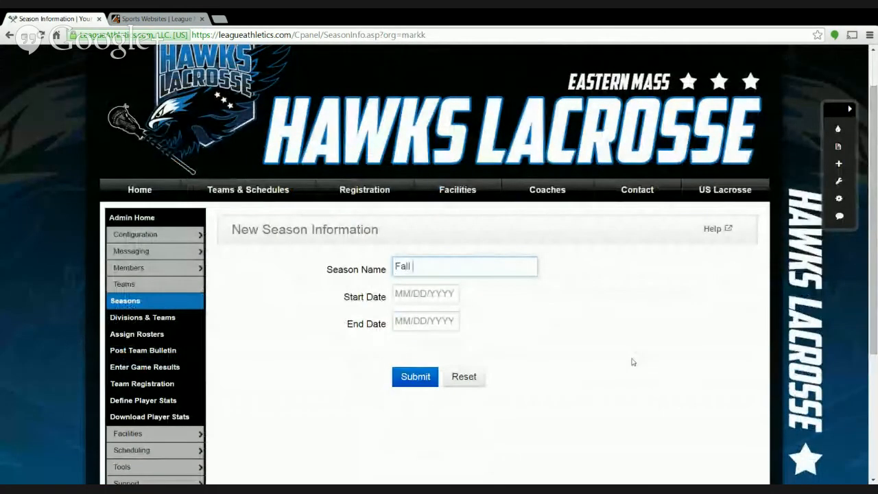
type("2014")
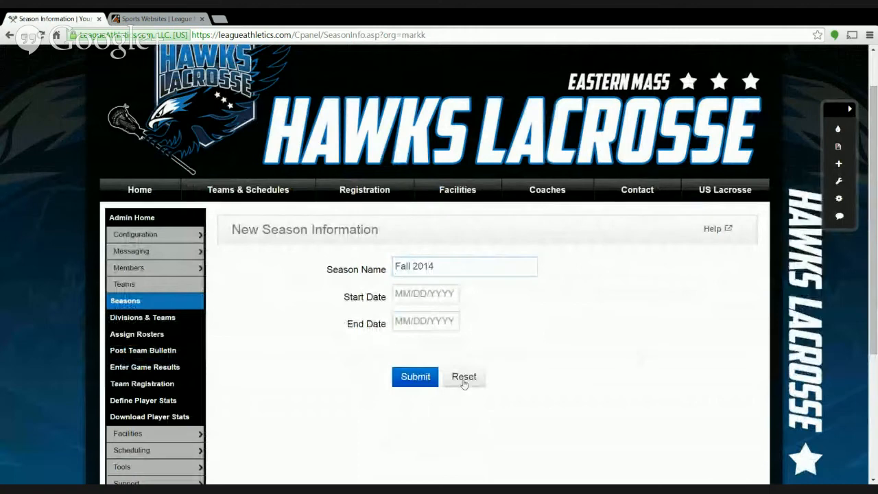
- Set the season's start date to 09/01/2014 and end date to 11/30/2014, and submit the season
left_click(442, 293)
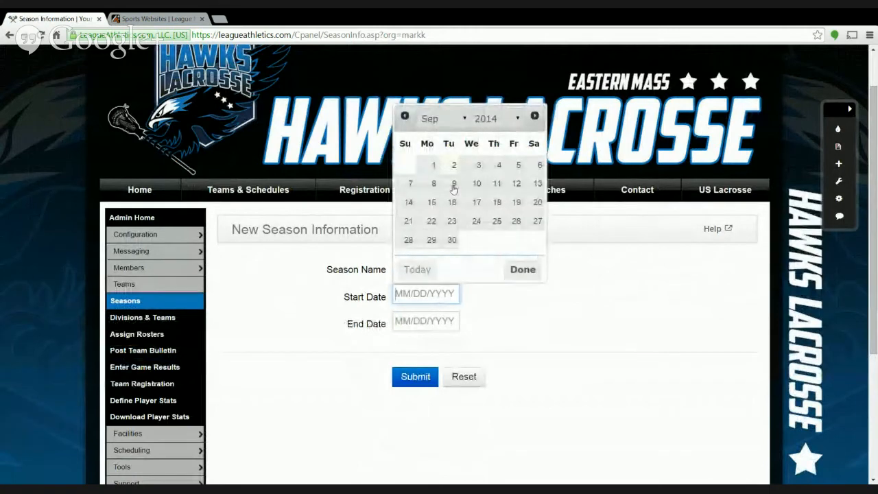
left_click(433, 165)
left_click(434, 321)
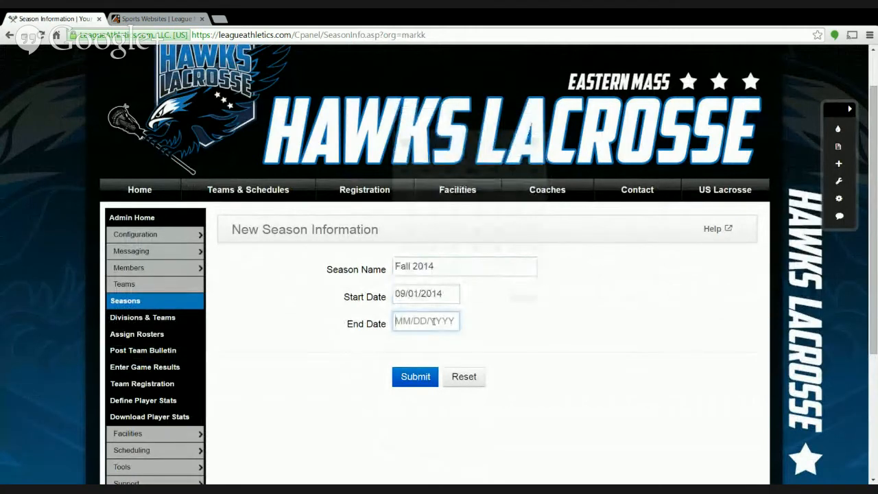
left_click(535, 144)
left_click(535, 144)
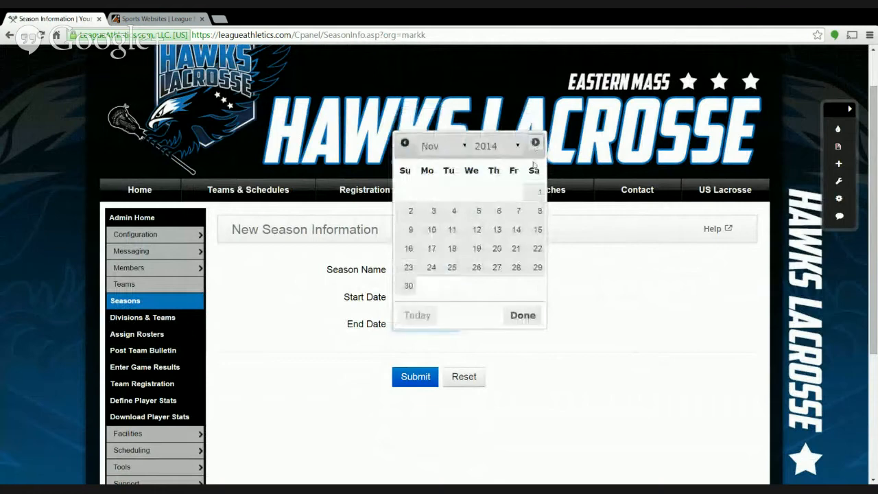
left_click(408, 286)
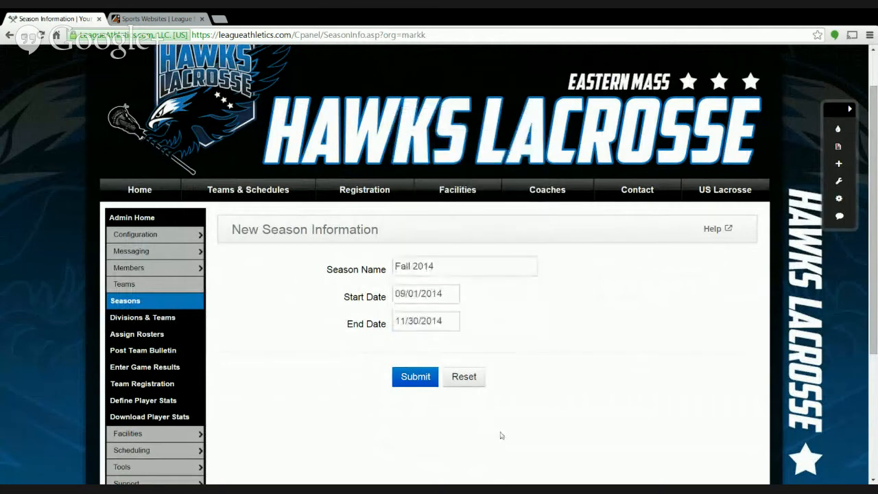
left_click(403, 377)
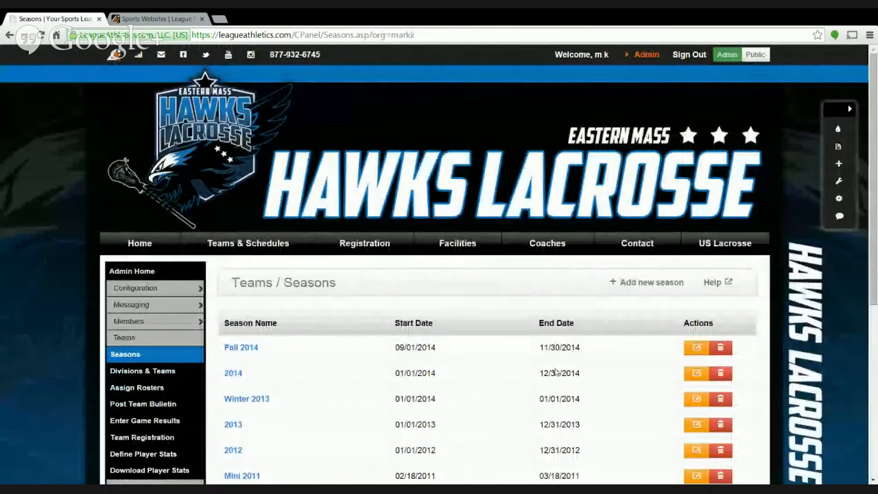
- Open the Divisions & Teams page and choose the Fall 2014 season
scroll(384, 309, "down", 3)
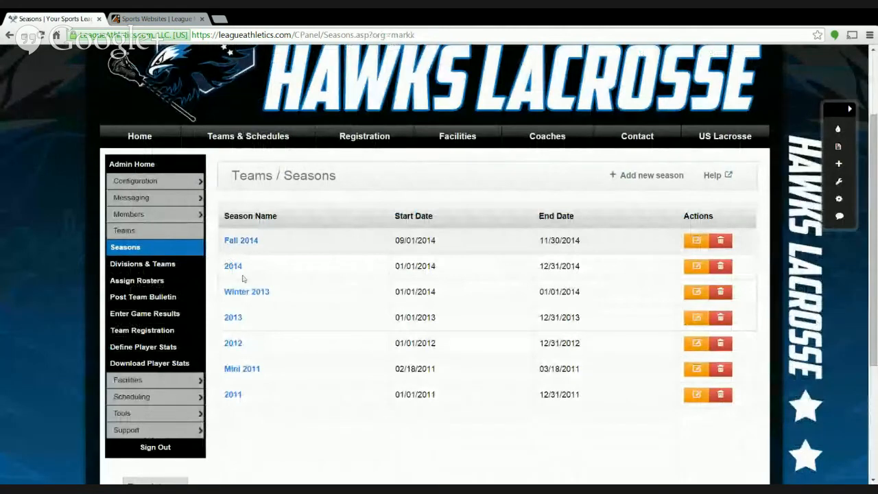
scroll(525, 367, "up", 1)
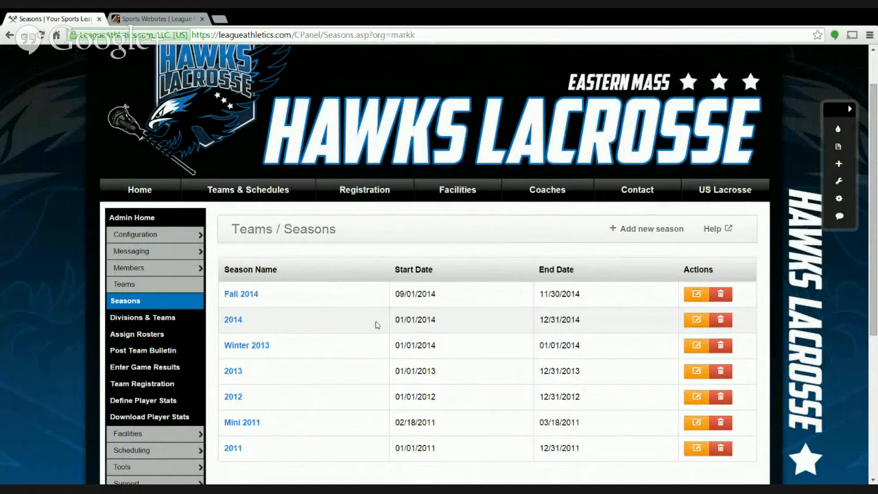
scroll(574, 302, "up", 1)
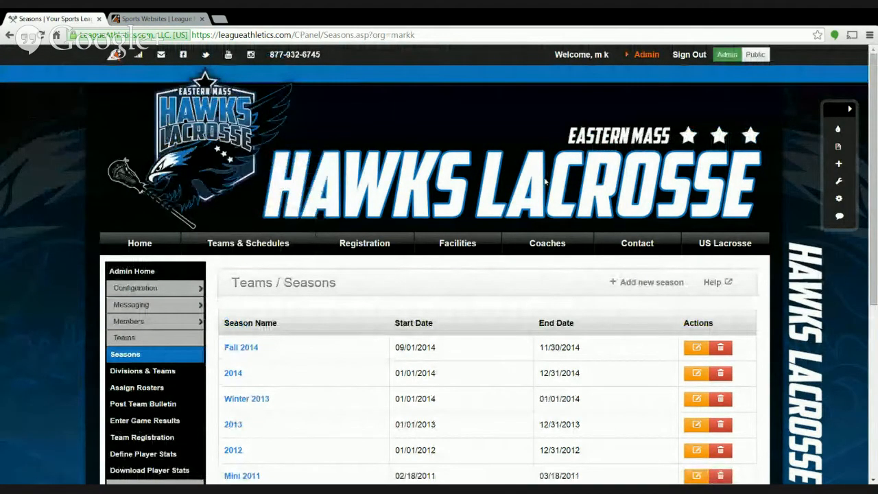
left_click(645, 55)
mouse_move(445, 82)
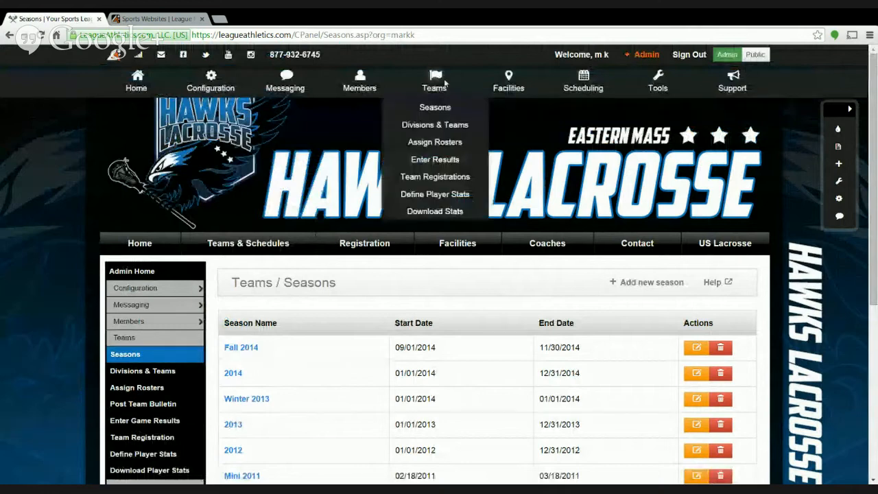
left_click(460, 124)
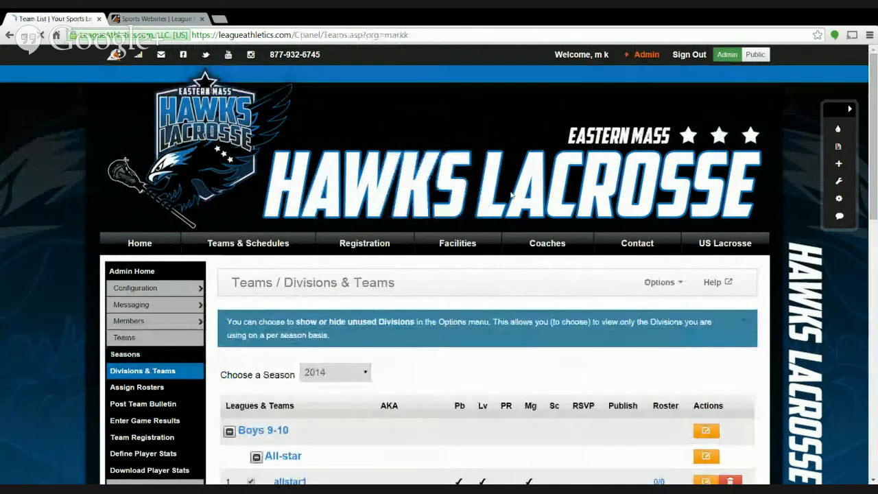
scroll(349, 268, "down", 2)
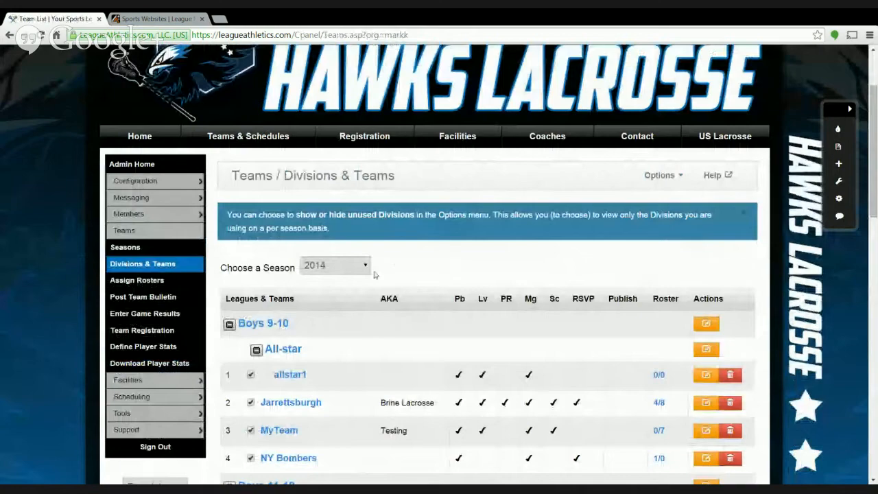
left_click(365, 266)
left_click(336, 287)
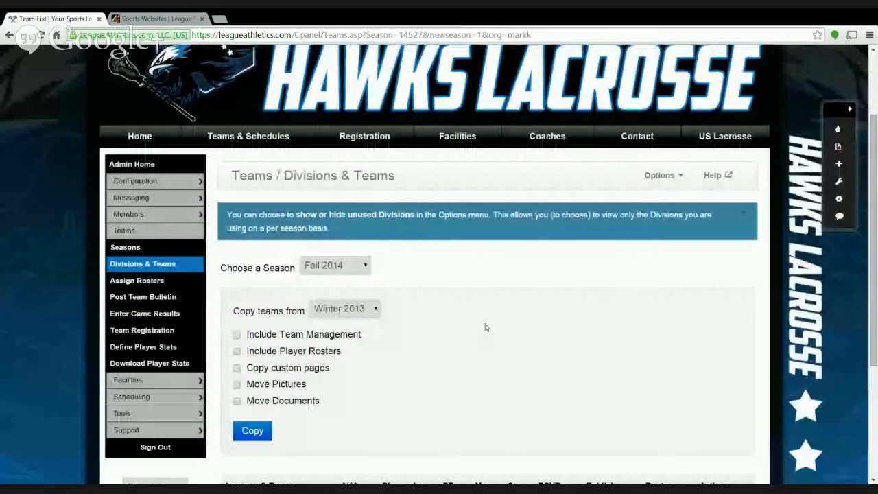
- Select 2014 as the season to copy teams from
scroll(486, 327, "down", 3)
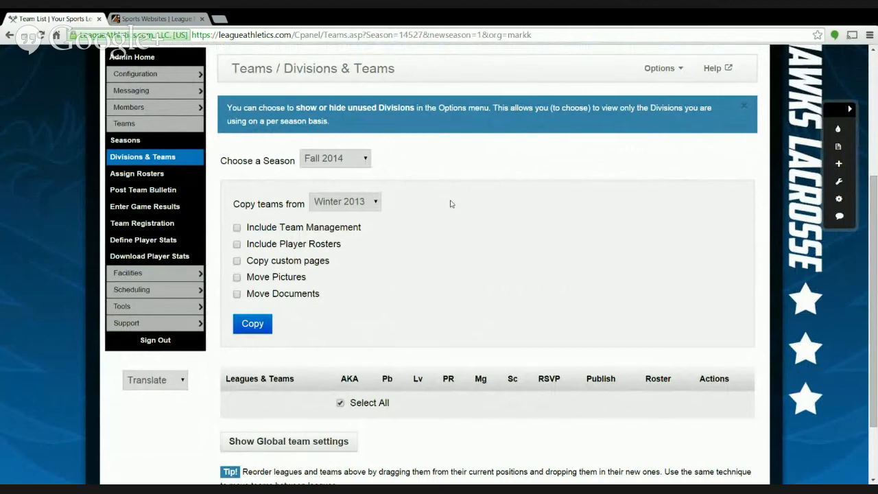
left_click(370, 204)
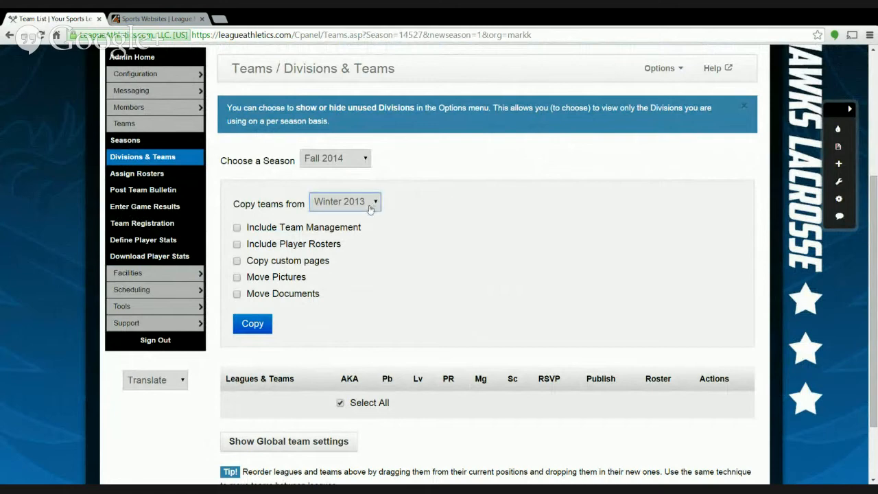
left_click(386, 230)
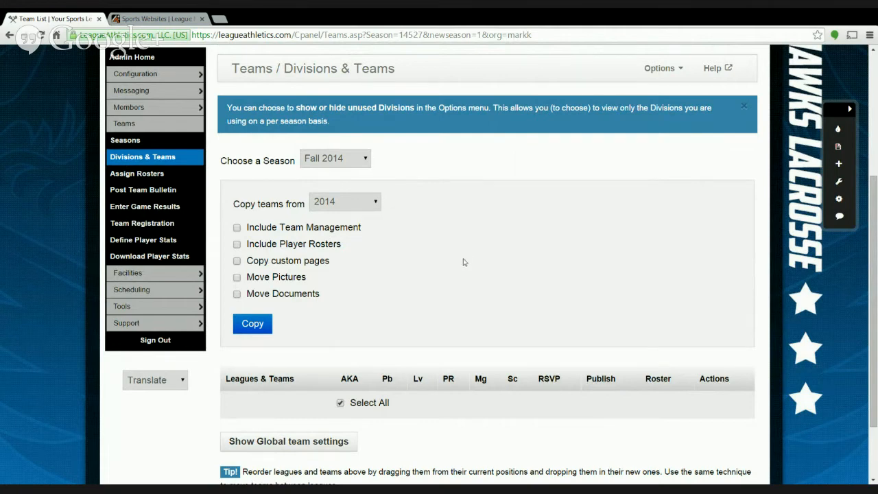
- Start adding a new league/division and name it Girls 9-10
scroll(463, 262, "up", 1)
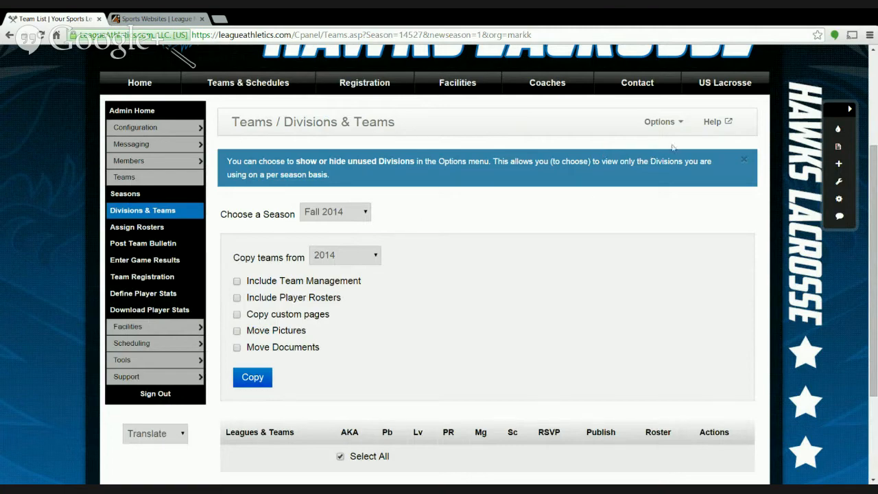
left_click(663, 122)
left_click(664, 156)
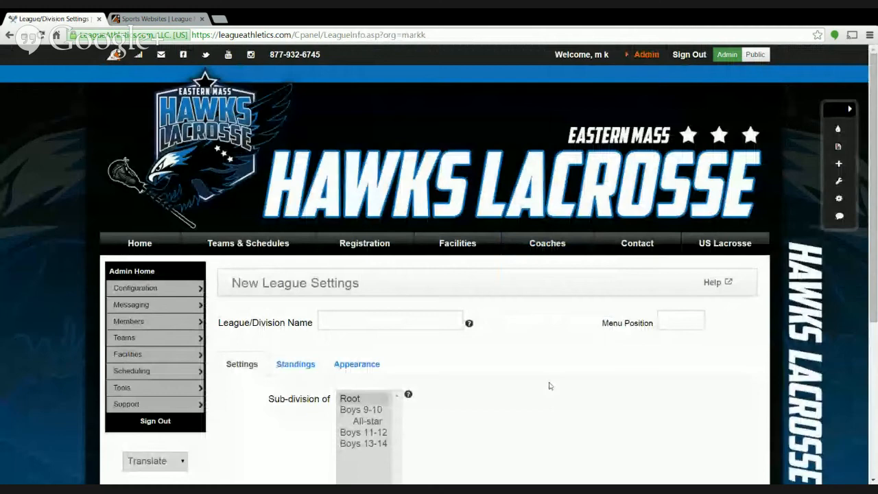
scroll(549, 386, "down", 1)
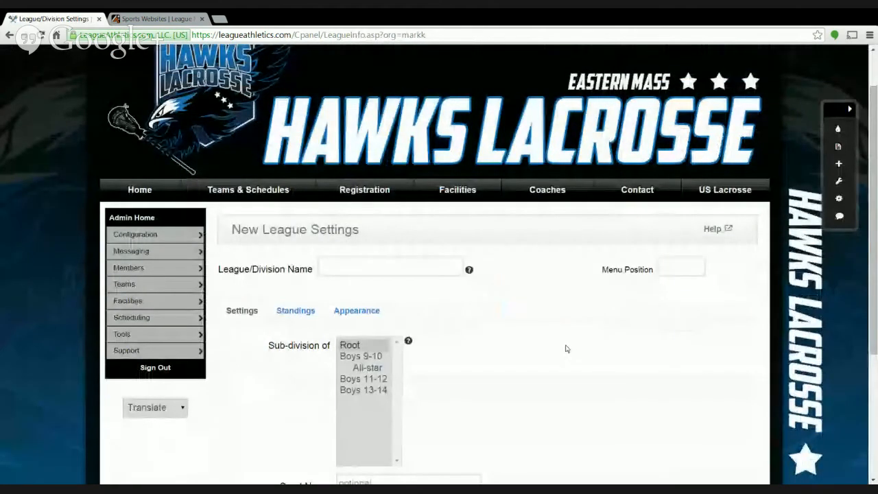
scroll(566, 349, "down", 1)
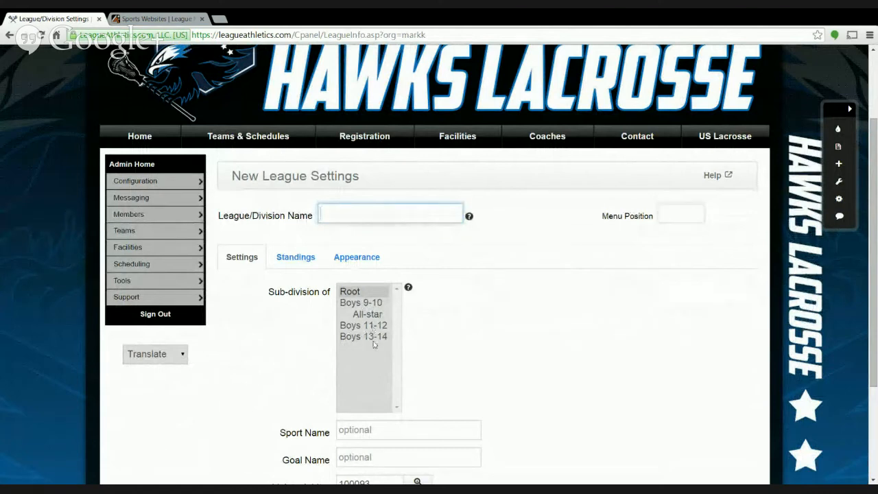
type("Girls 9-10")
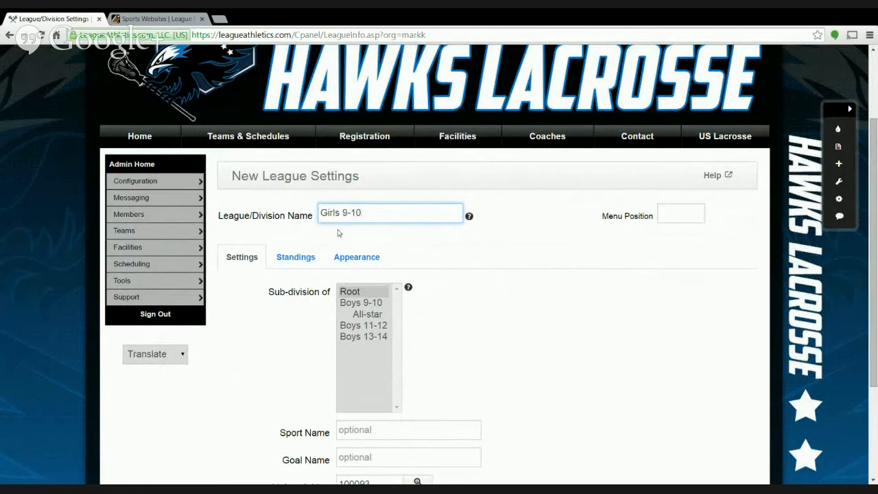
left_click(302, 324)
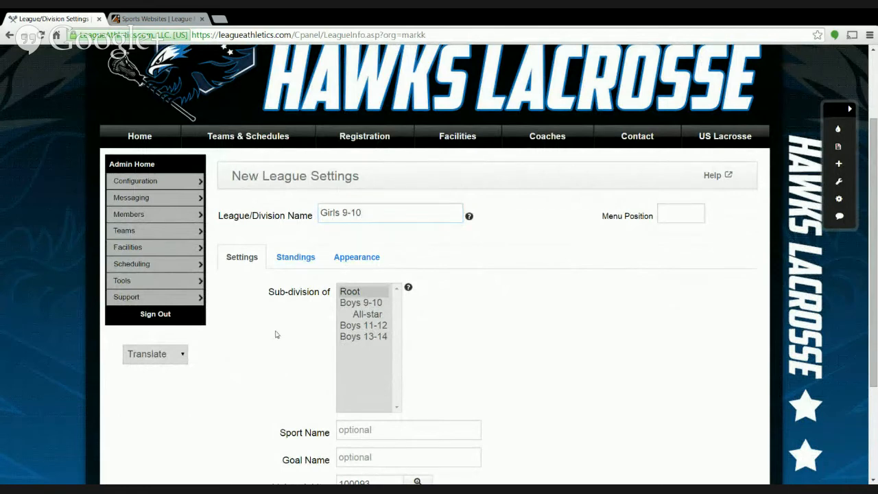
- Select Root as the parent of the Girls 9-10 division
scroll(290, 318, "down", 1)
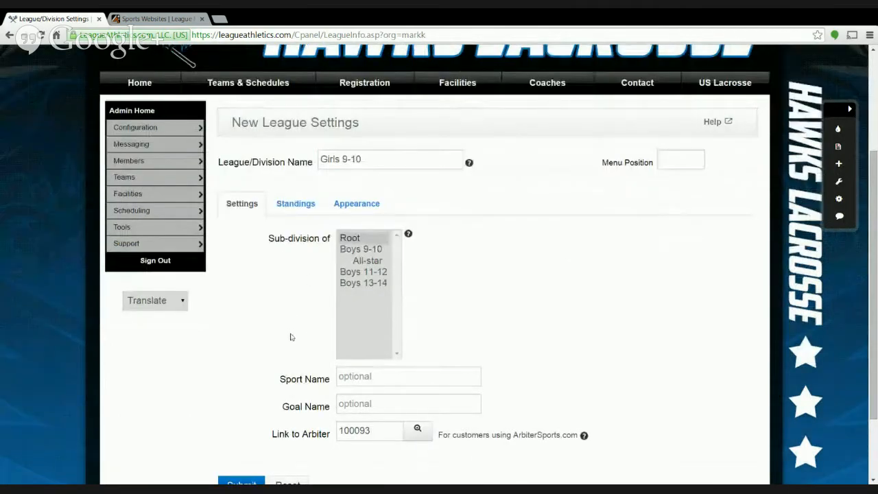
scroll(291, 337, "down", 1)
left_click(344, 184)
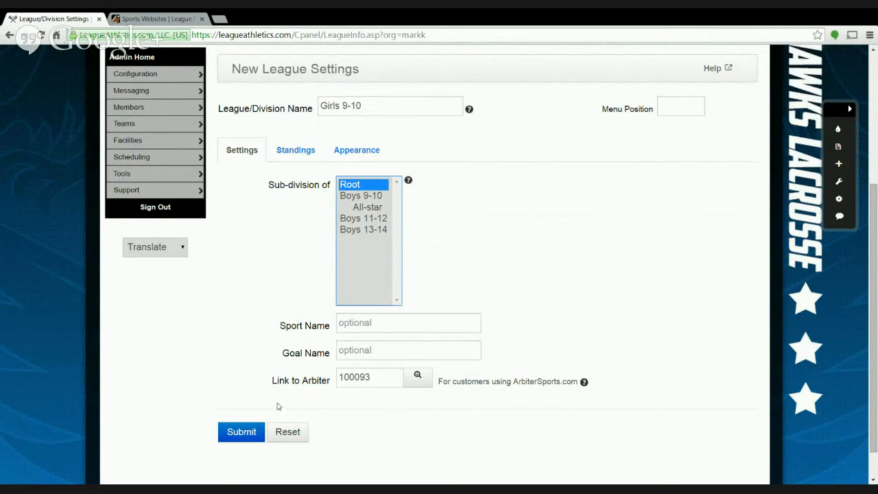
double_click(363, 376)
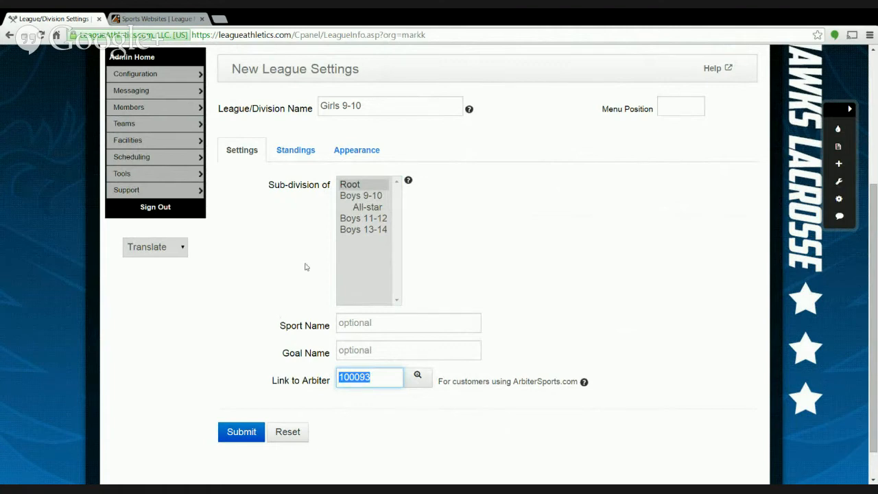
left_click(257, 293)
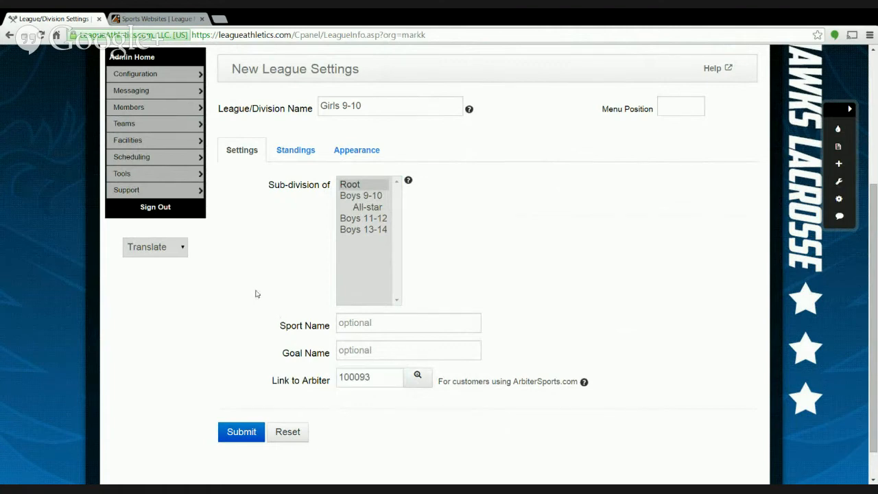
- Show all teams in the Girls 9-10 standings and set Goals For as the second ranking criterion
left_click(292, 152)
scroll(297, 272, "down", 1)
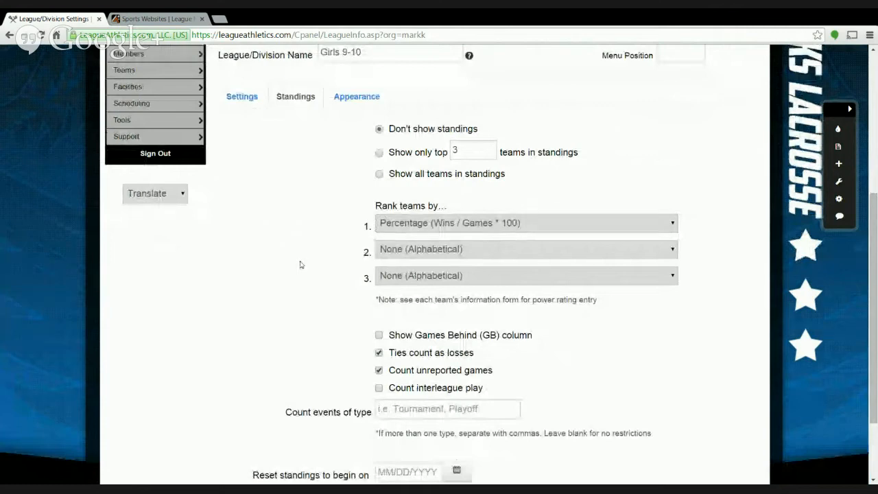
left_click(378, 174)
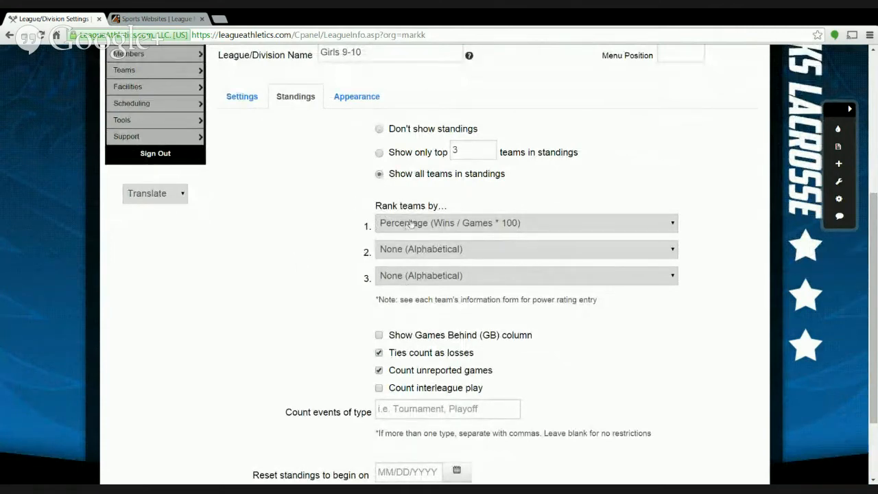
left_click(468, 251)
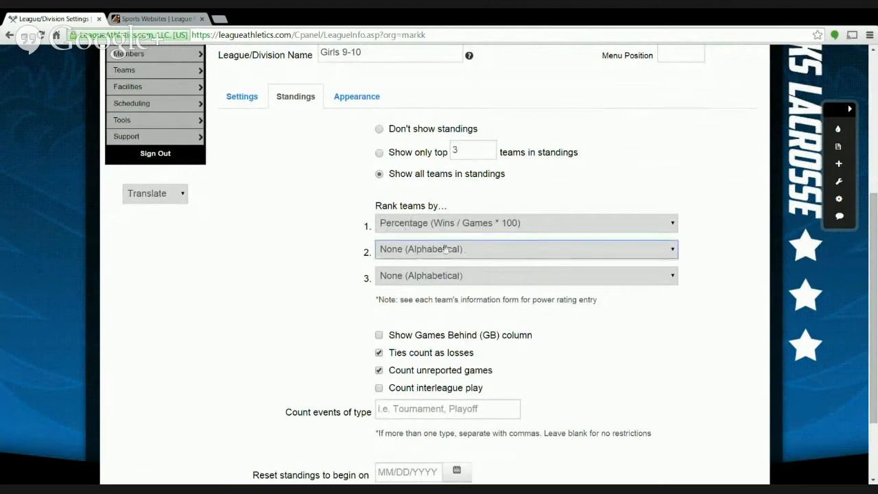
left_click(386, 249)
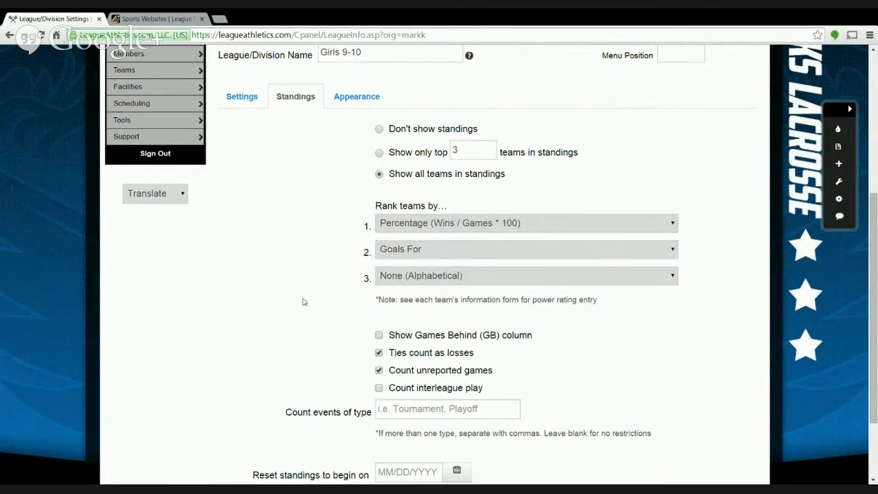
scroll(300, 302, "down", 1)
scroll(251, 297, "down", 1)
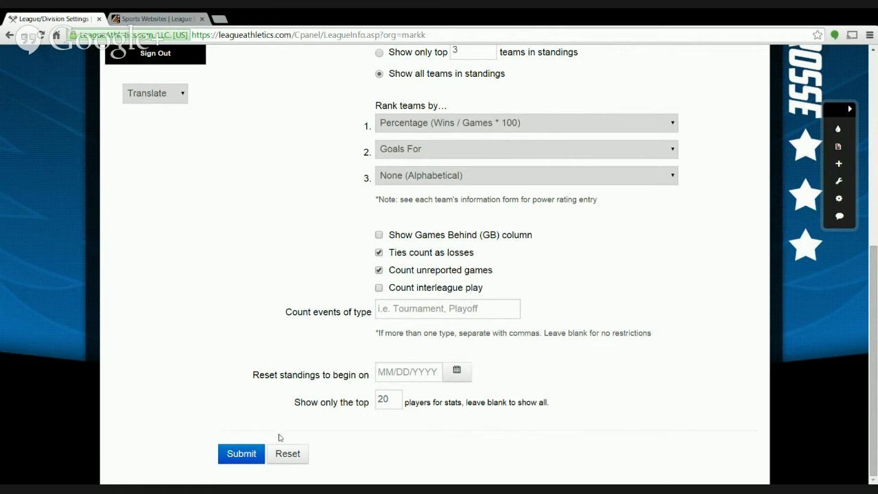
- Review the appearance options for Girls 9-10 and submit the new division
scroll(325, 426, "up", 3)
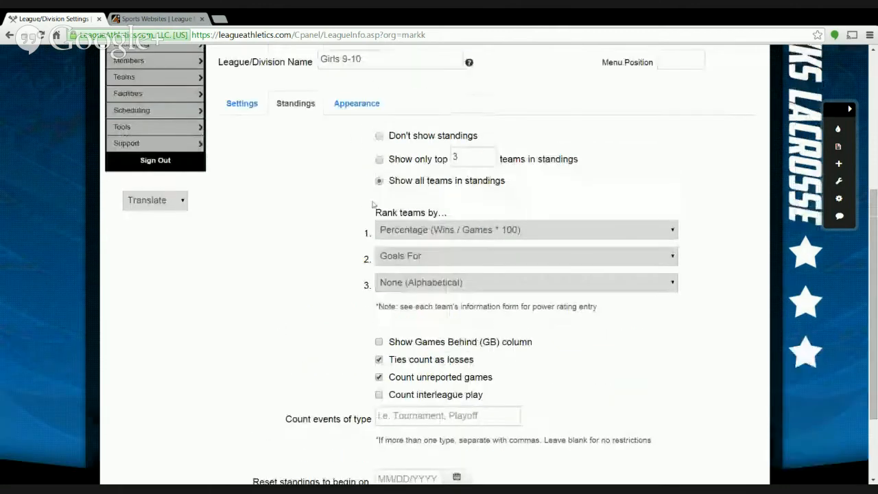
left_click(355, 114)
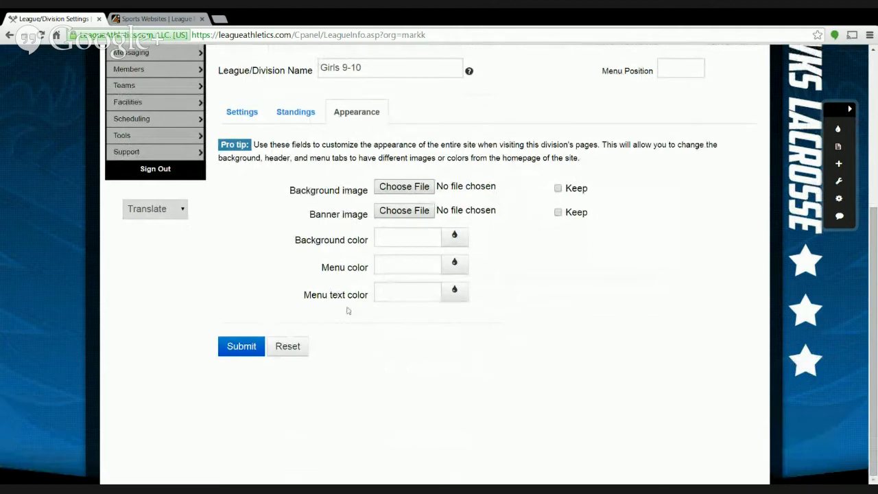
scroll(347, 306, "up", 2)
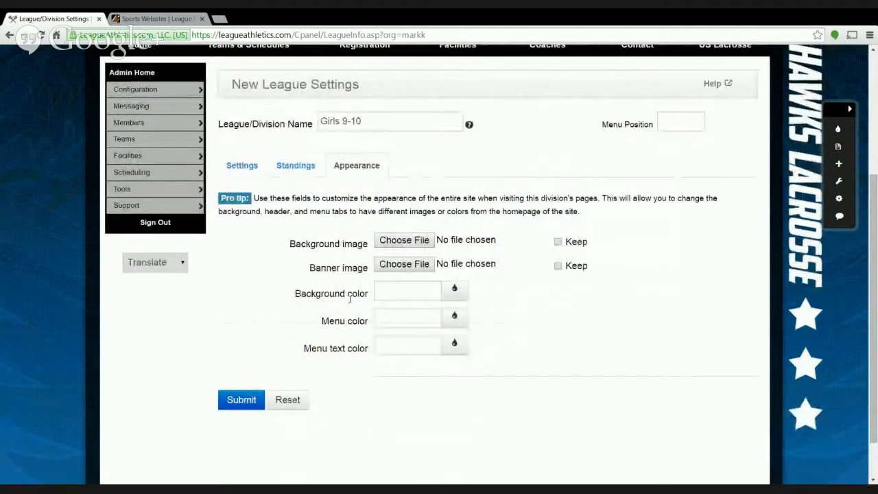
scroll(284, 384, "down", 2)
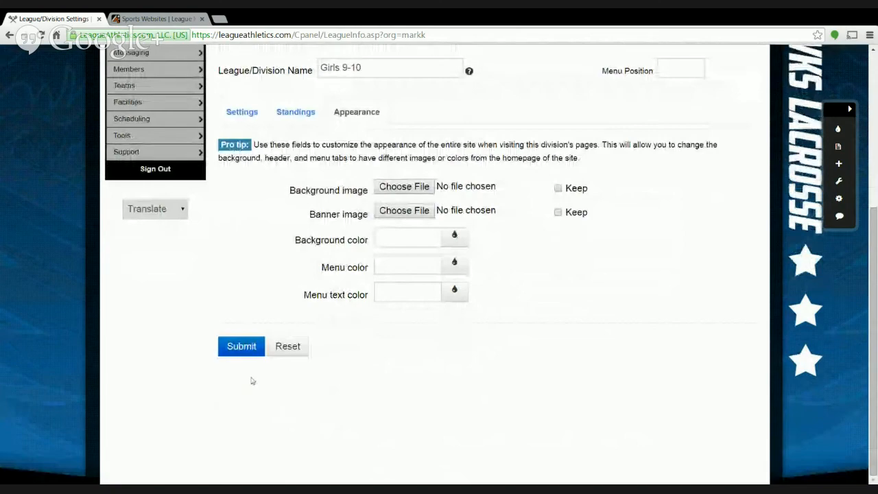
left_click(234, 356)
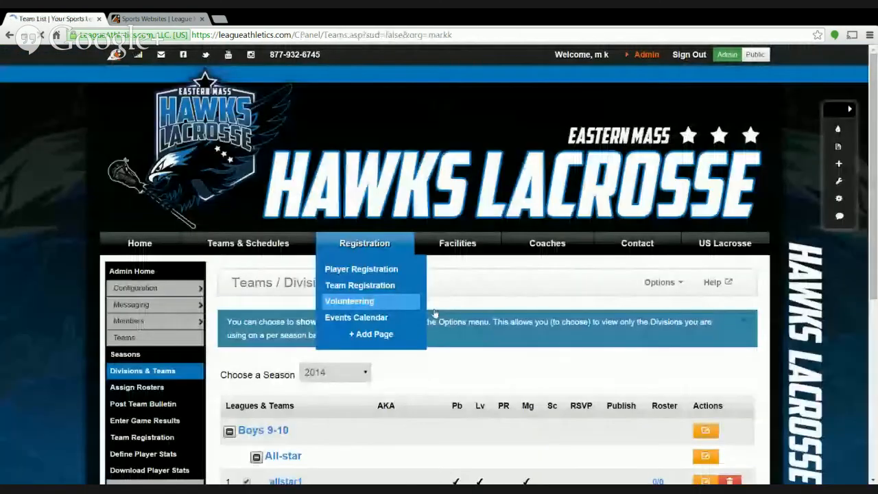
- Choose the Fall 2014 season for the list of divisions and teams
scroll(517, 348, "down", 1)
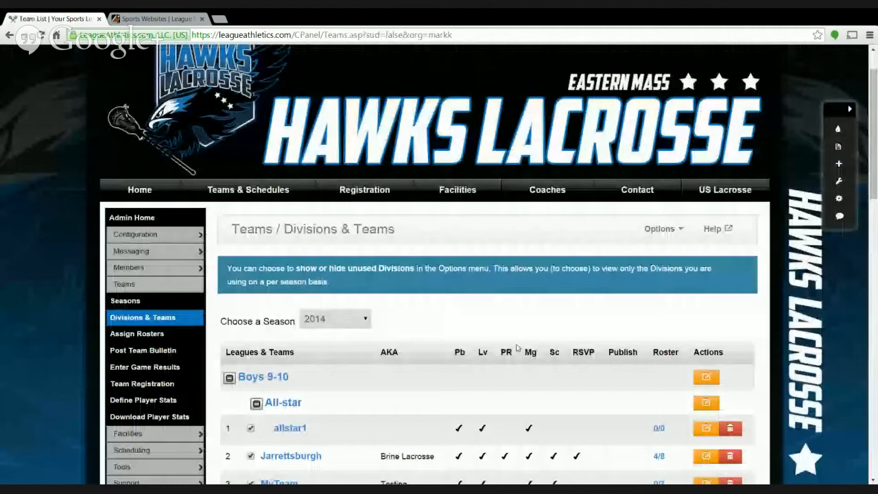
left_click(336, 319)
left_click(330, 337)
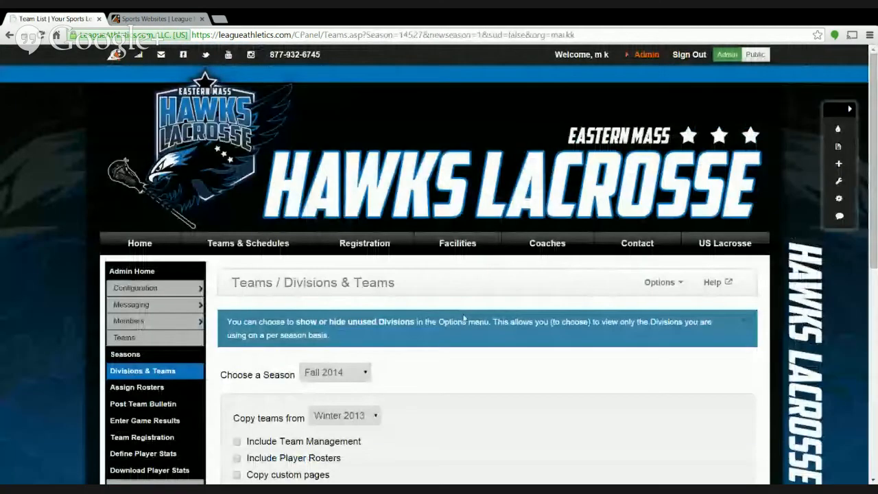
- Open the Seasons list, look at the 2014 season's information and return to the list
mouse_move(422, 72)
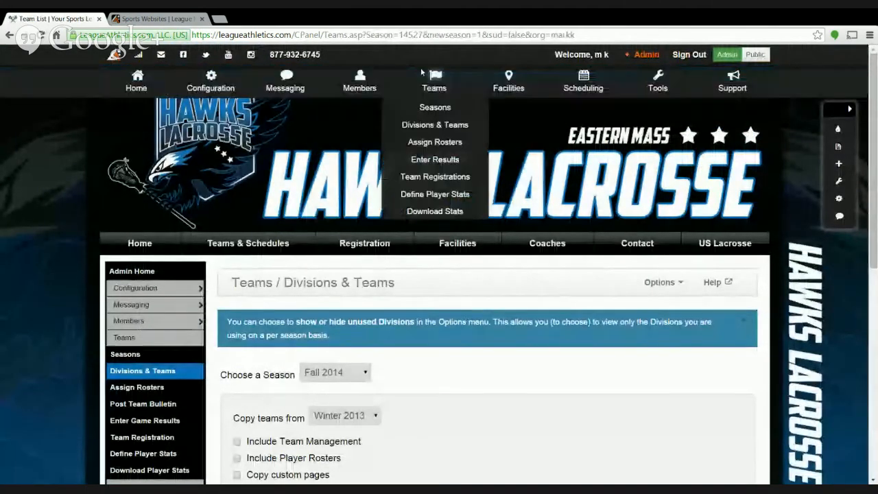
left_click(433, 106)
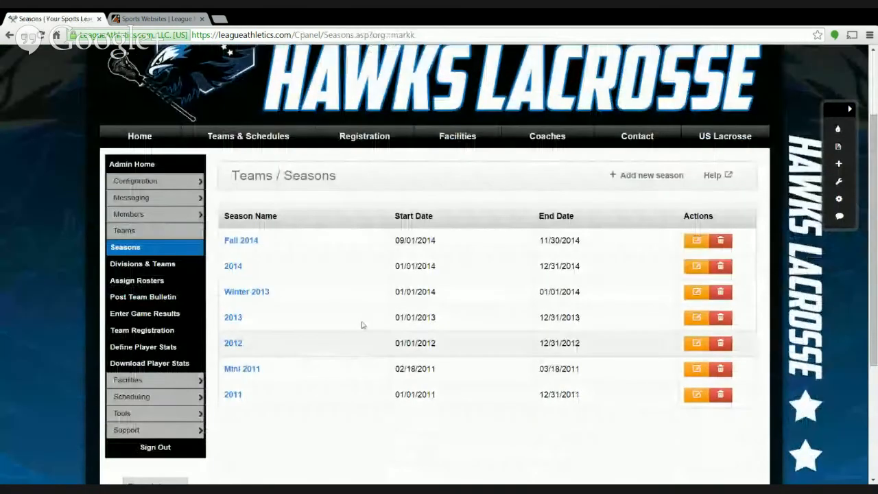
left_click(696, 265)
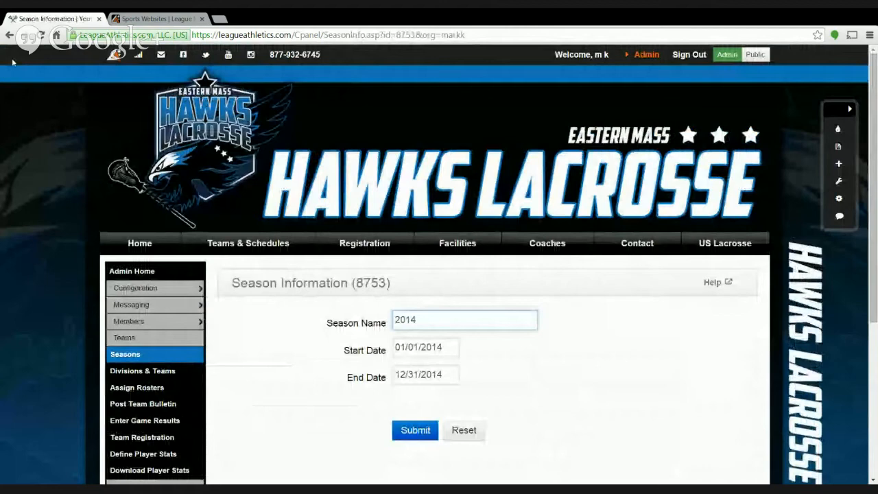
left_click(9, 35)
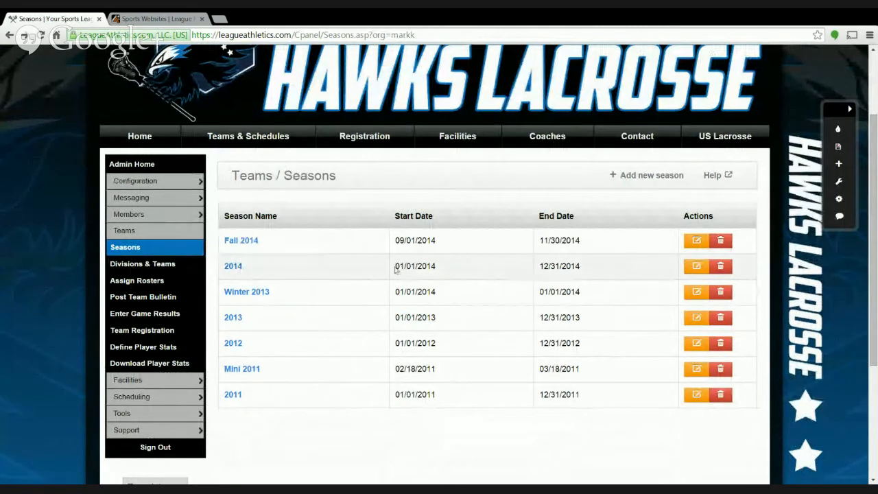
- Compare the start and end dates of the 2014 season with the start date of Fall 2014
left_click_drag(396, 267, 447, 268)
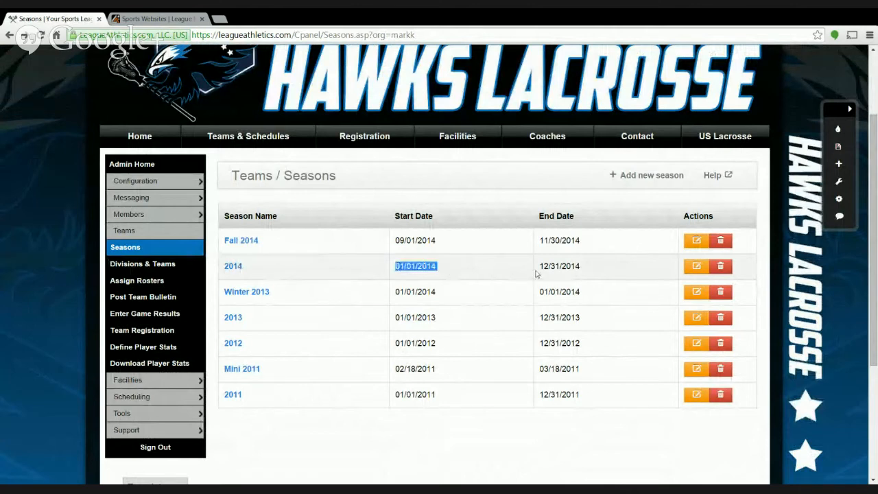
left_click_drag(544, 266, 581, 267)
left_click(432, 277)
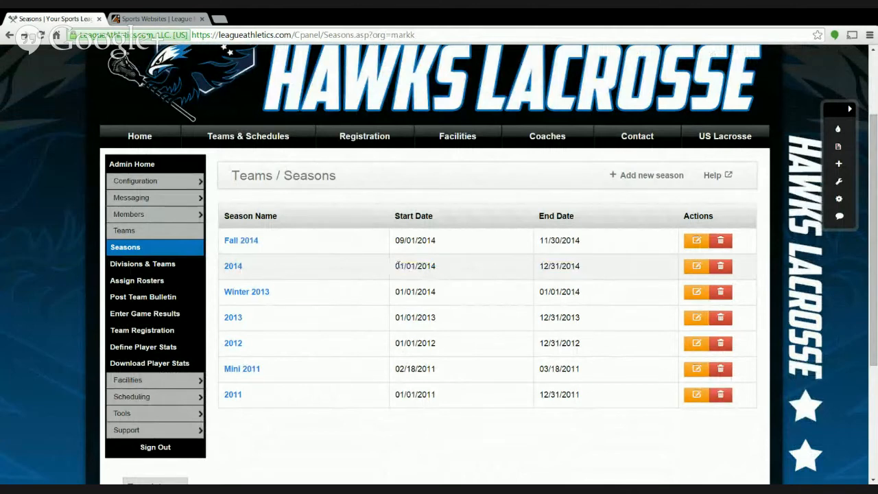
left_click_drag(538, 267, 592, 272)
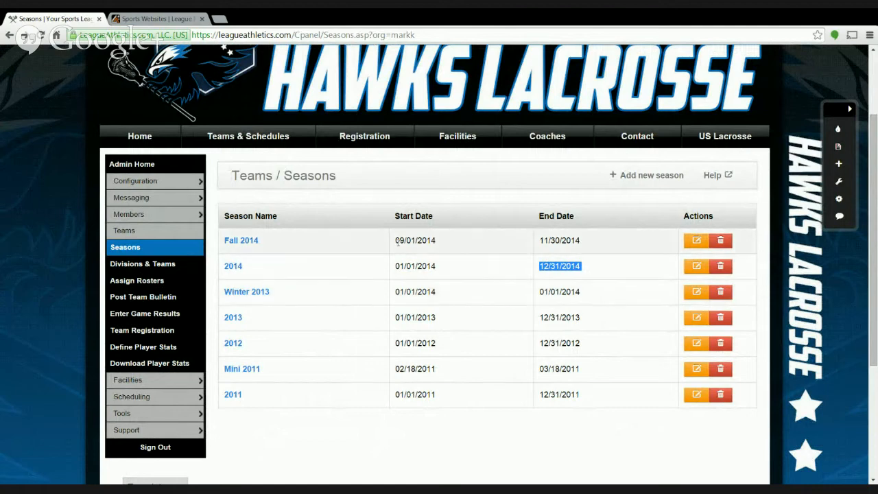
left_click_drag(396, 241, 401, 240)
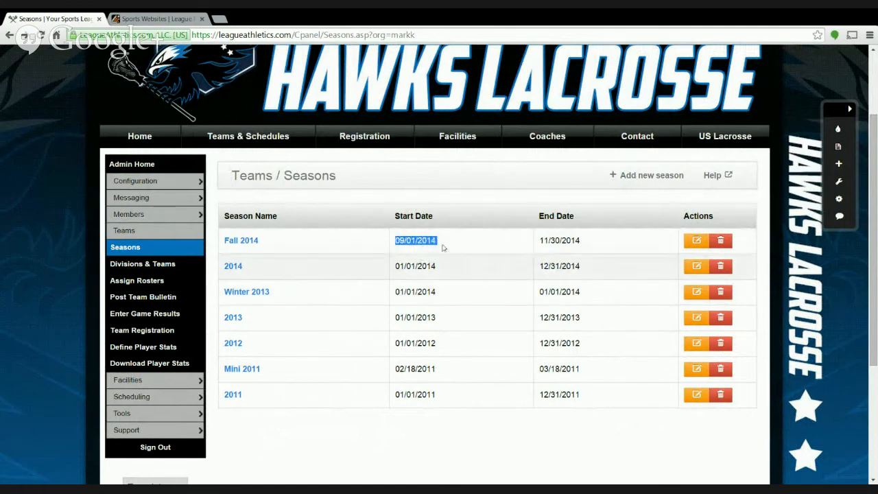
- Set the 2014 season's end date to 08/31/2014 and save the season
left_click(698, 267)
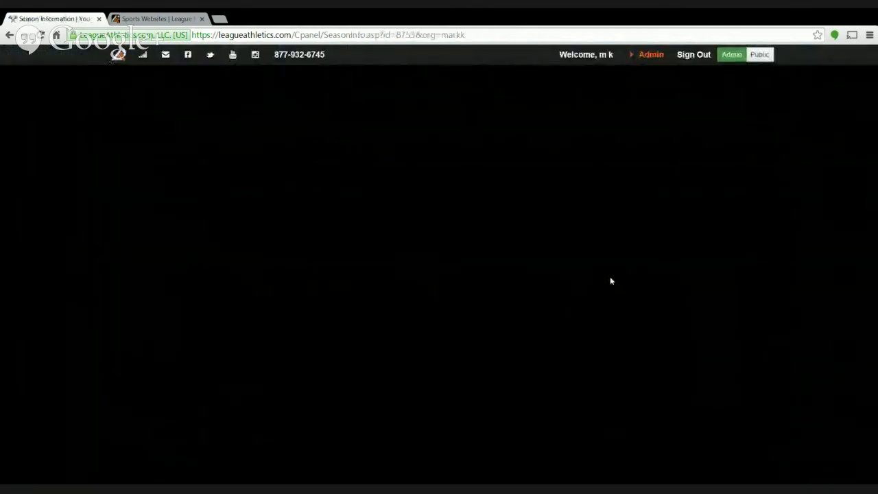
scroll(439, 285, "down", 3)
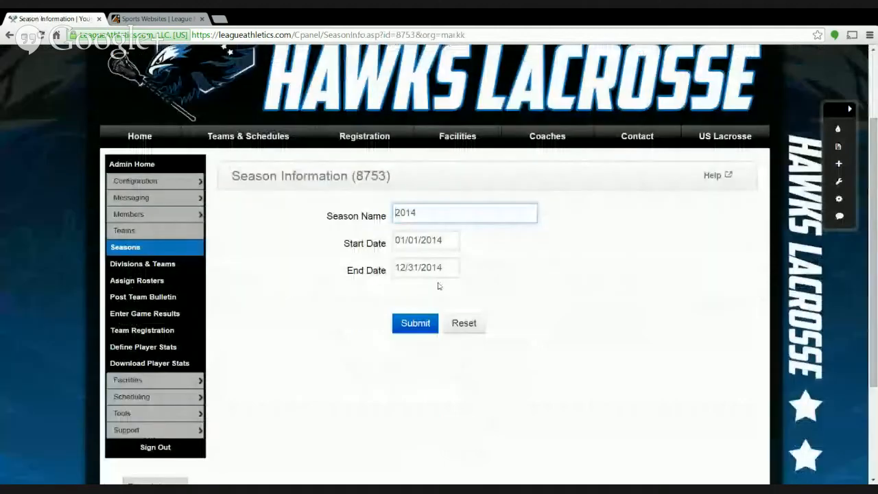
left_click(434, 270)
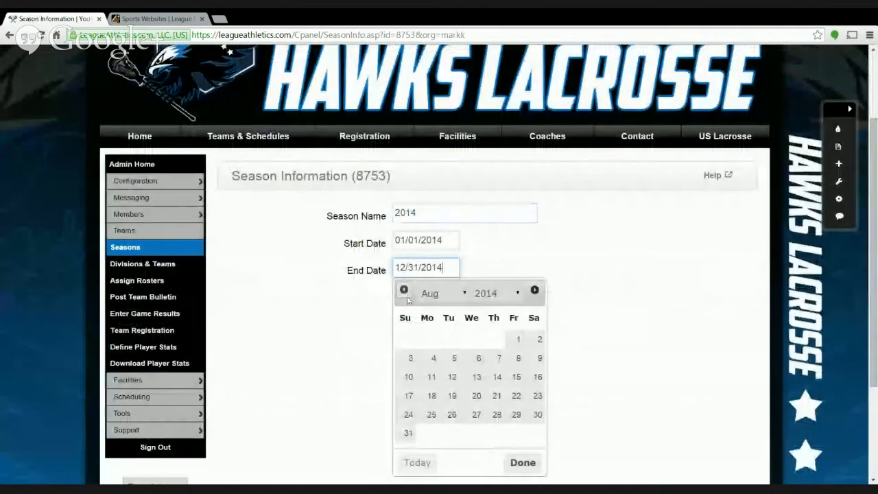
left_click(408, 433)
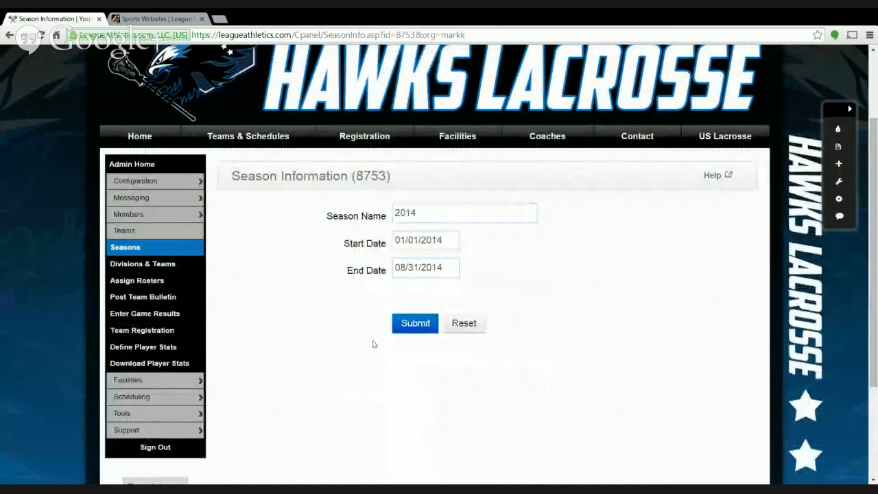
left_click(415, 324)
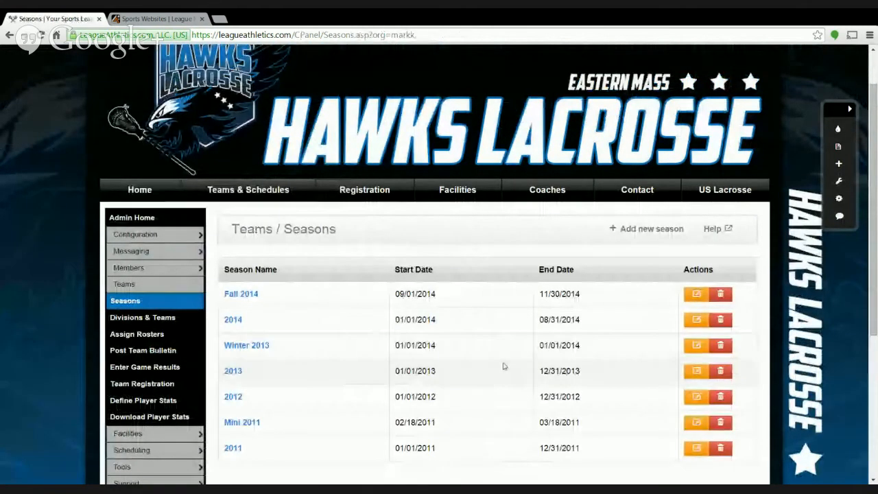
- Return to the Divisions & Teams page and review the divisions listed for Fall 2014
scroll(504, 367, "up", 2)
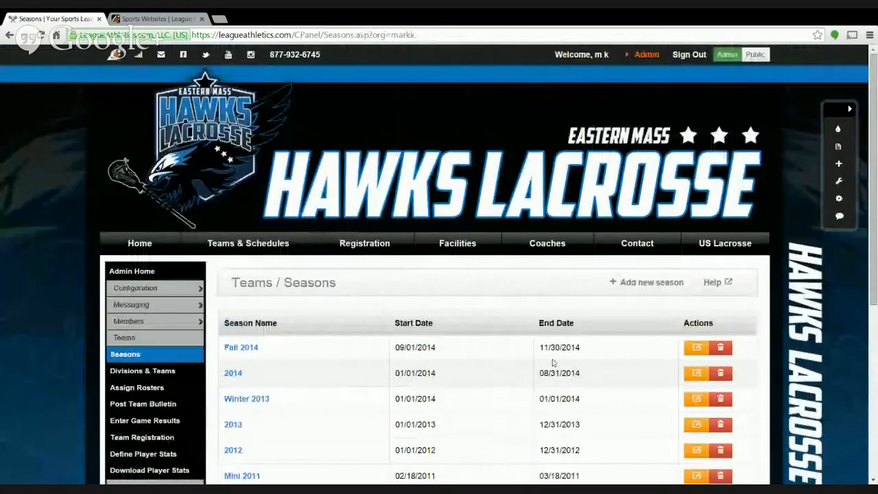
left_click(649, 61)
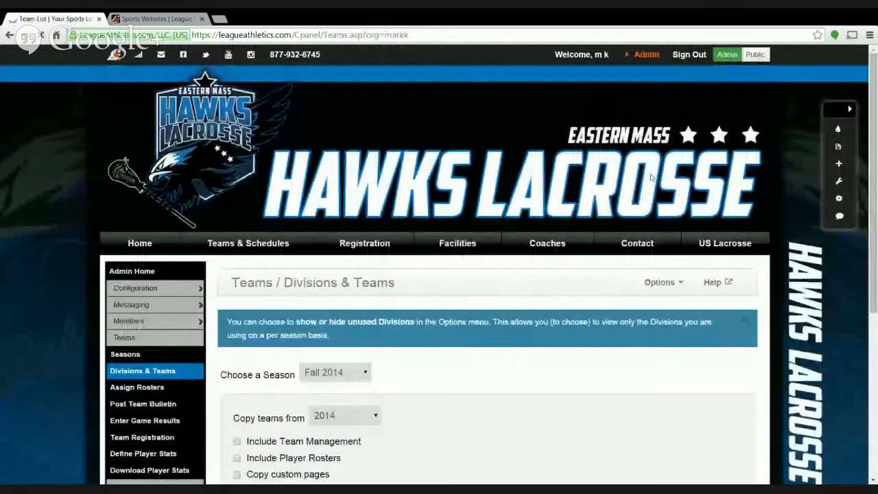
scroll(706, 217, "down", 2)
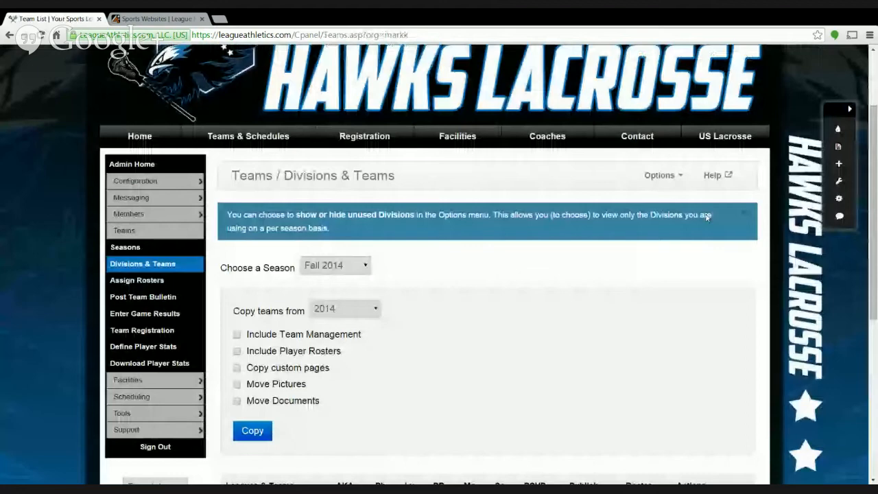
scroll(707, 216, "down", 3)
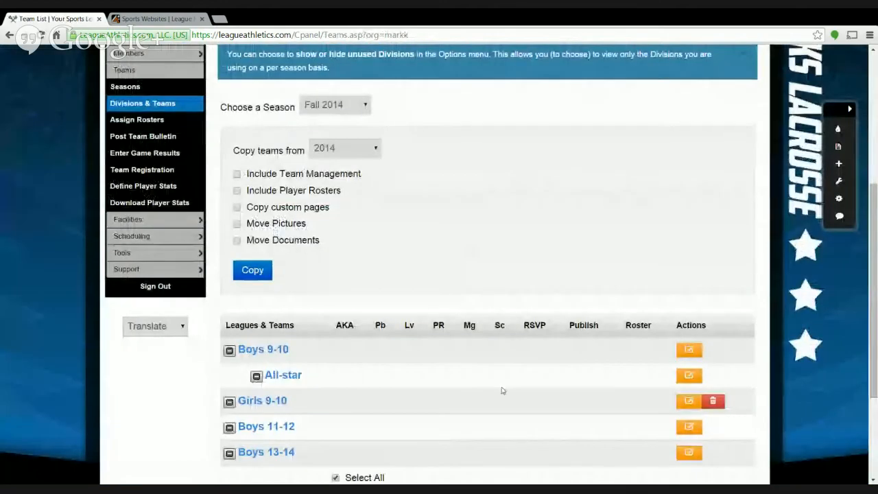
scroll(502, 390, "down", 1)
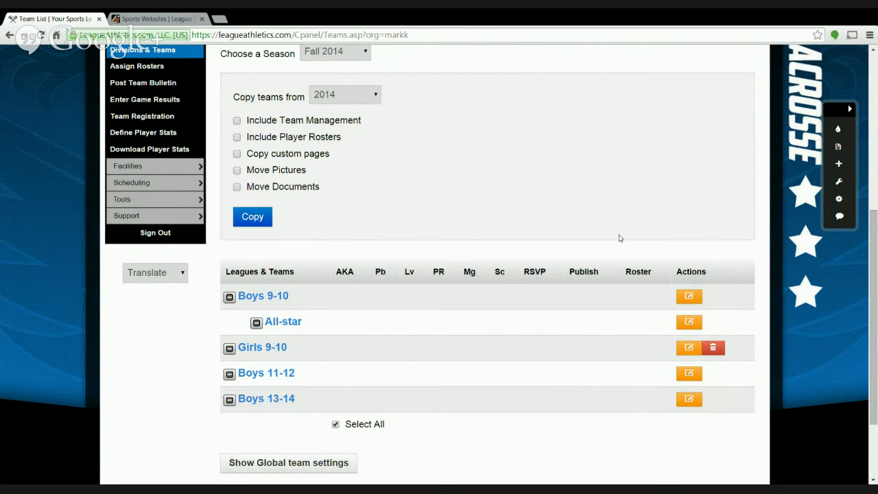
- Start adding a new team from the Divisions & Teams page
scroll(620, 238, "up", 2)
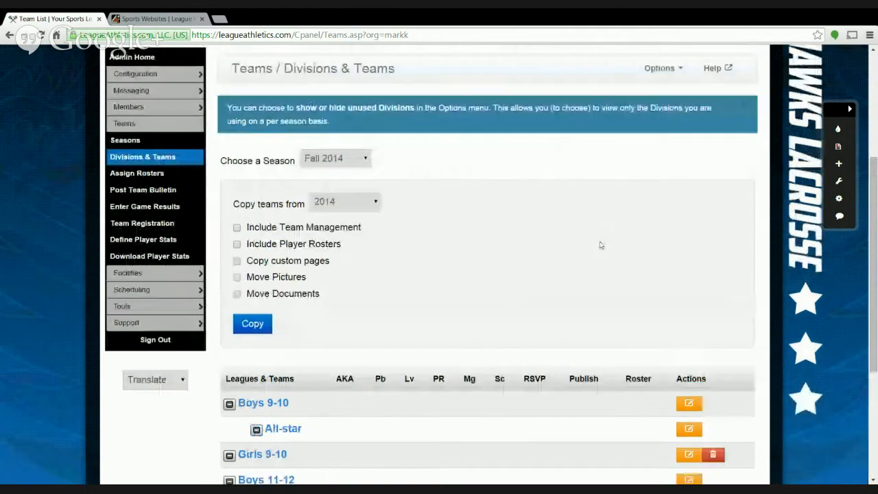
left_click(675, 77)
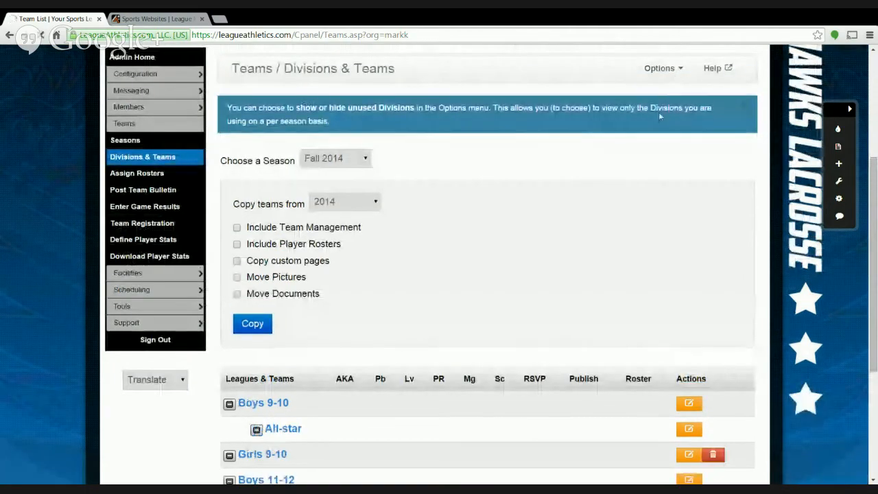
left_click(659, 115)
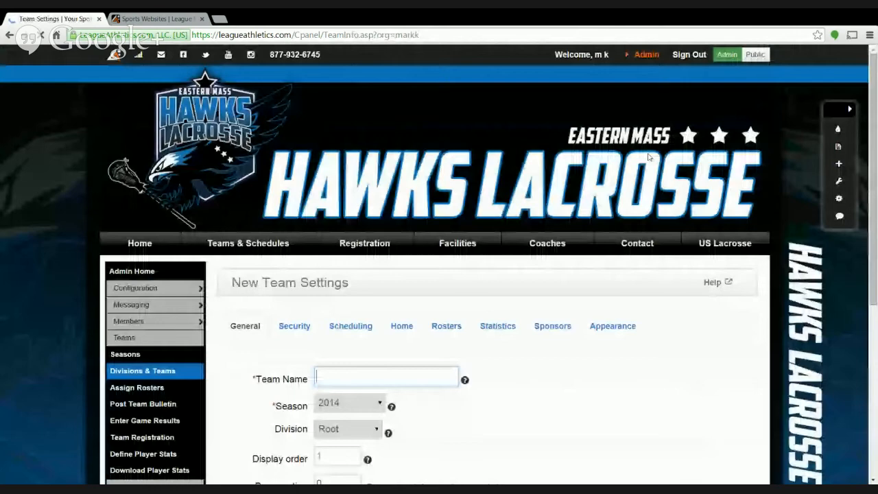
- Enter Hawks as the name of the new team
scroll(546, 334, "down", 2)
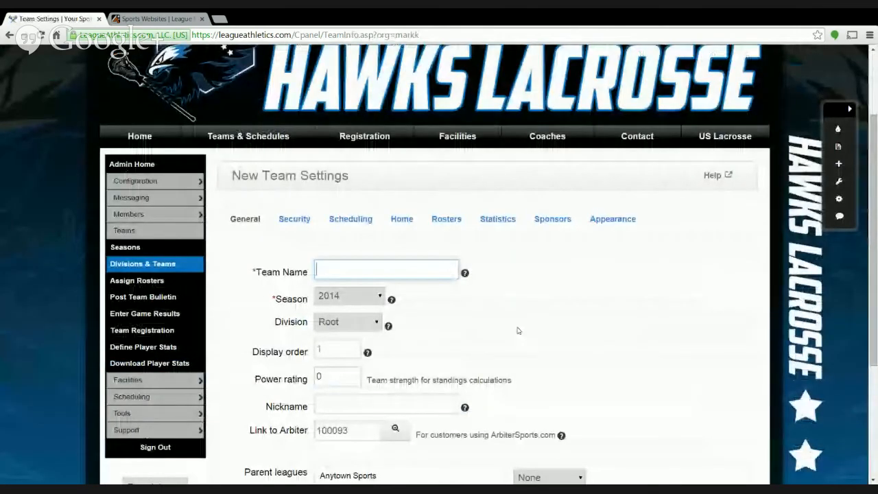
type("Ha")
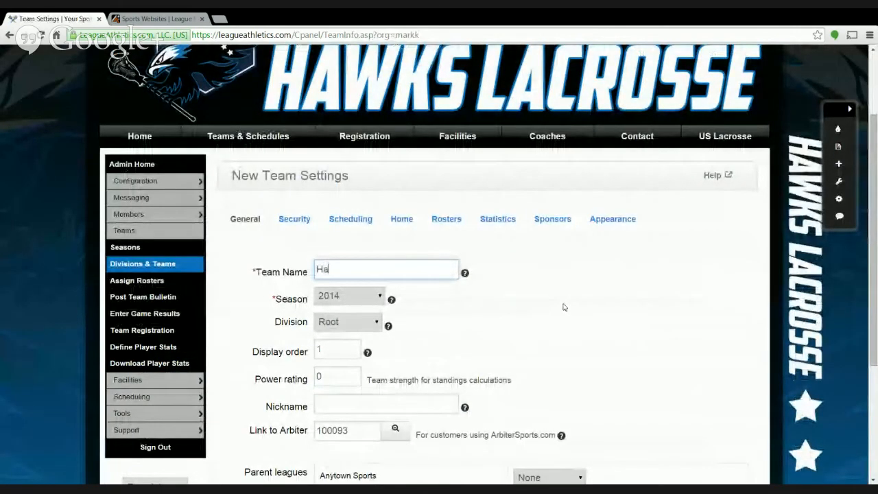
type("wks")
left_click(505, 333)
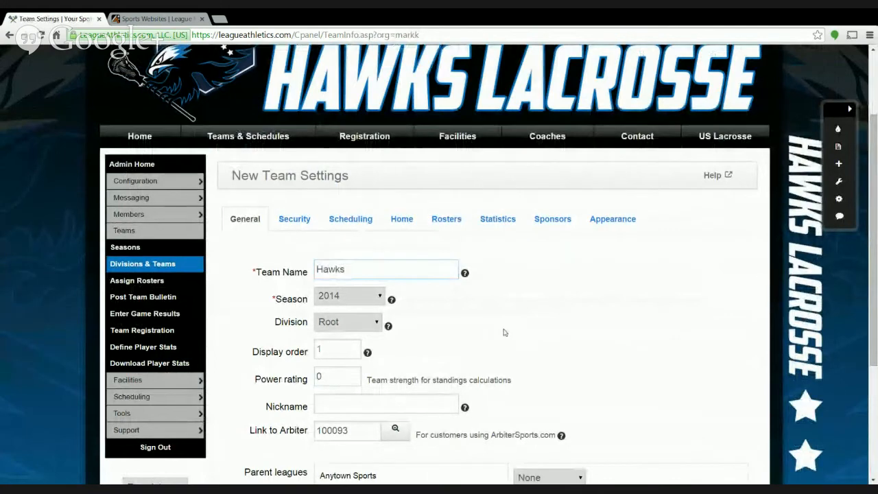
- Assign the new team to the Fall 2014 season and the Girls 9-10 division
left_click(350, 296)
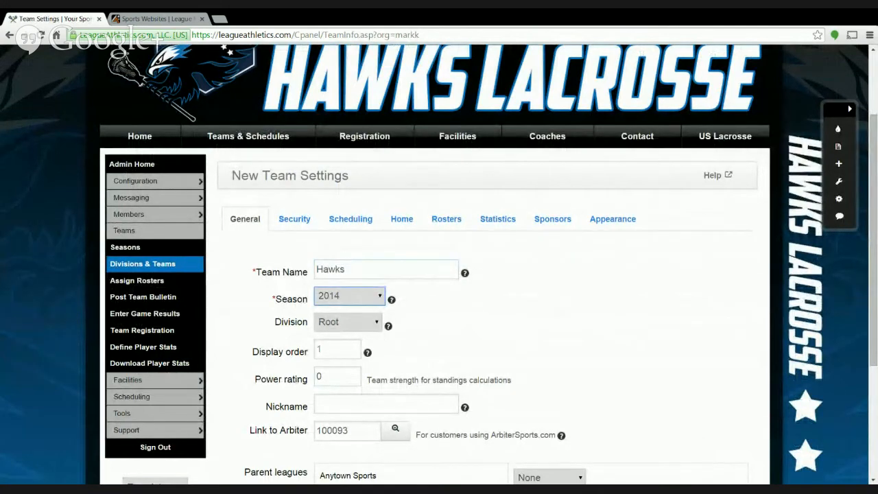
left_click(339, 319)
left_click(447, 311)
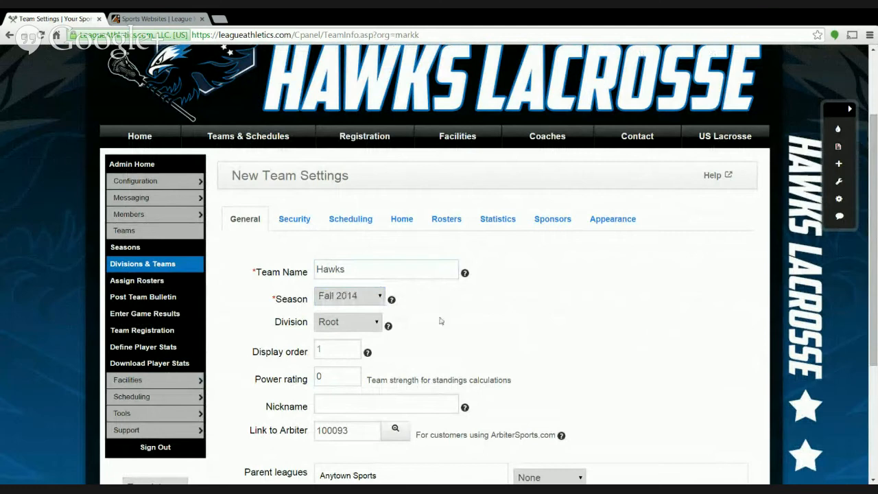
left_click(368, 330)
left_click(347, 358)
left_click(438, 352)
- Examine the new team's power rating, nickname, Arbiter link and parent league options
scroll(617, 247, "down", 1)
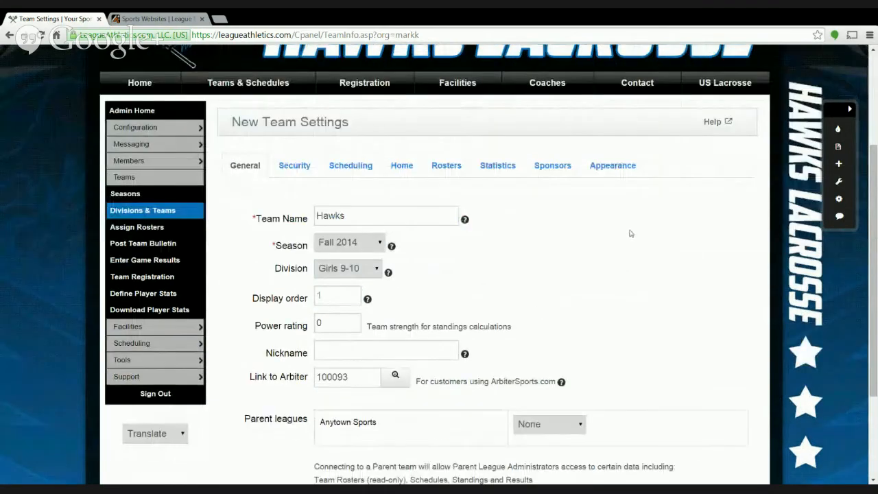
scroll(260, 400, "down", 1)
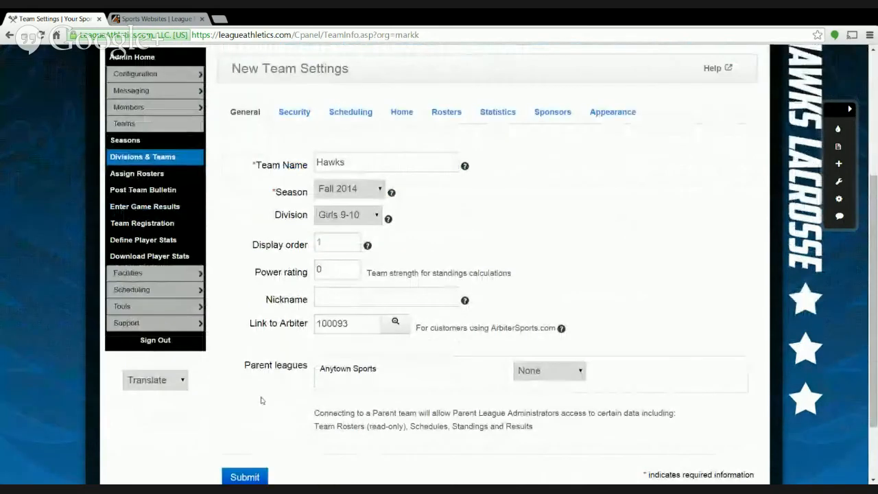
left_click(323, 297)
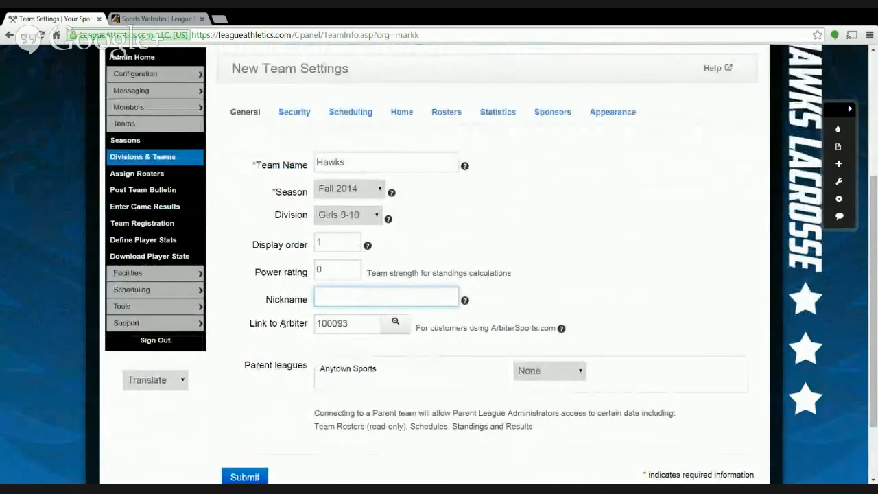
double_click(321, 270)
left_click(271, 394)
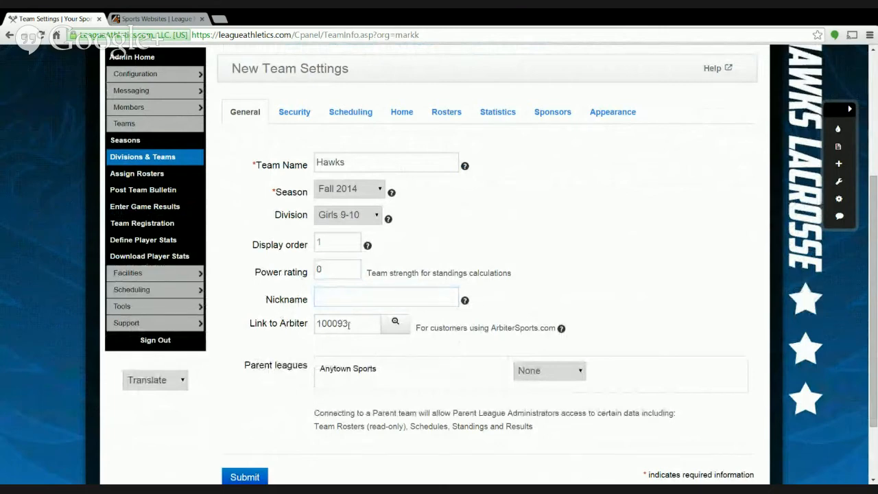
key("Tab")
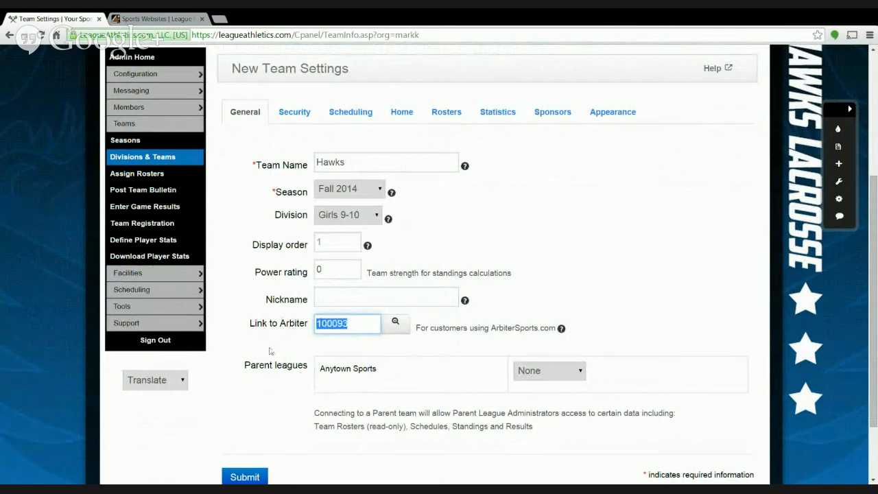
scroll(267, 354, "down", 1)
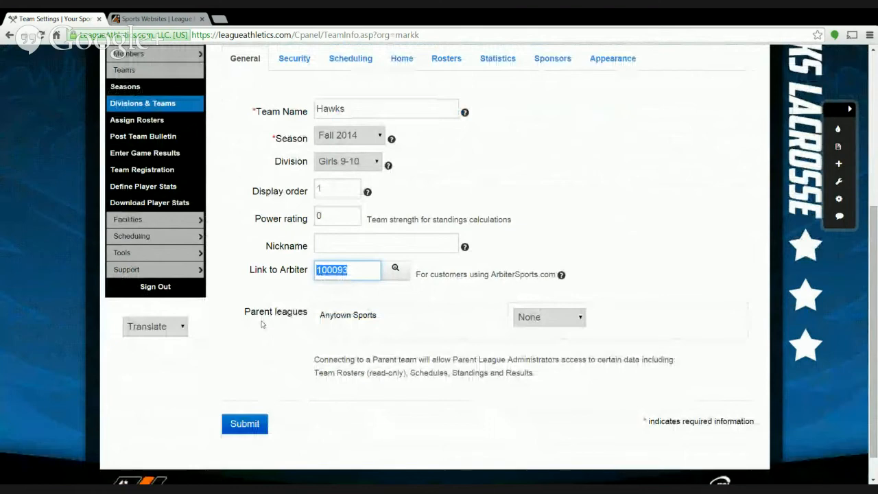
left_click_drag(244, 312, 376, 316)
left_click(581, 322)
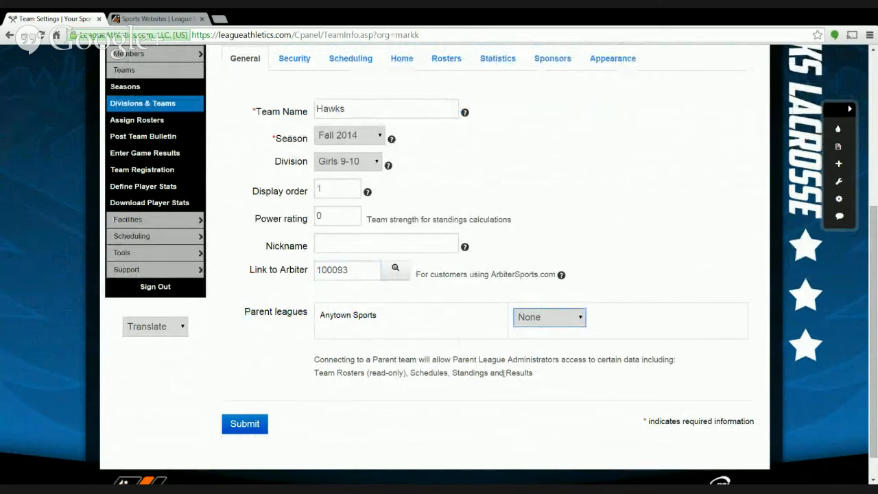
left_click(479, 380)
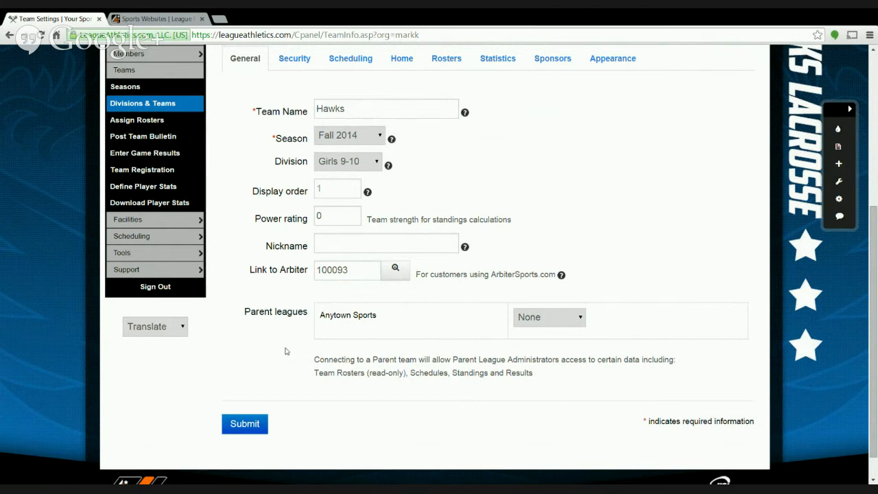
- Review the new team's security options, including public visibility, contact information, password-protected schedules and the team password fields
scroll(287, 351, "up", 2)
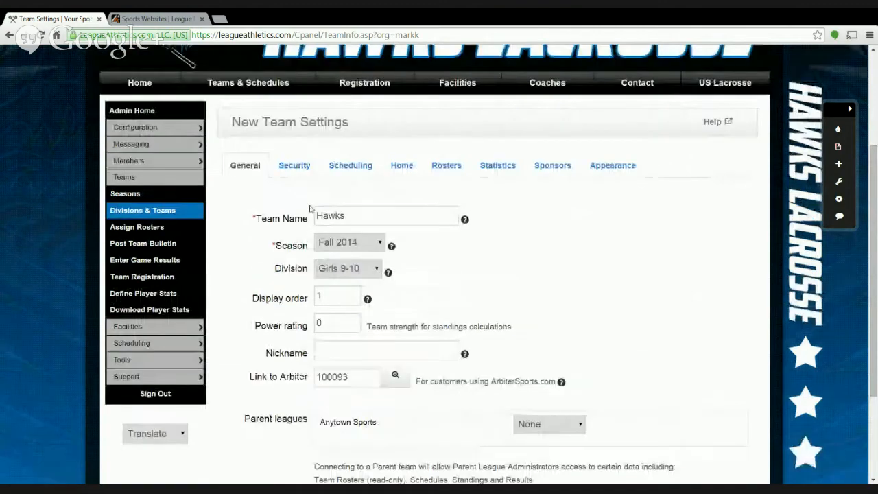
left_click(294, 168)
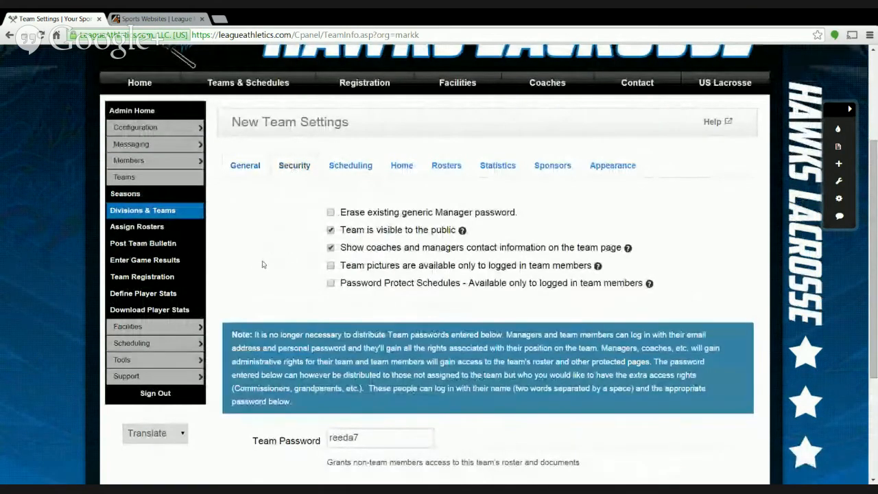
scroll(386, 180, "down", 1)
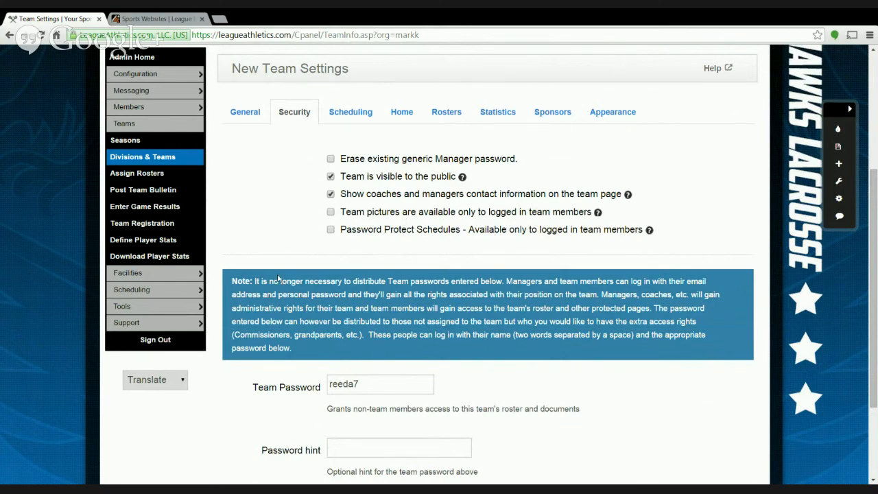
scroll(278, 278, "down", 1)
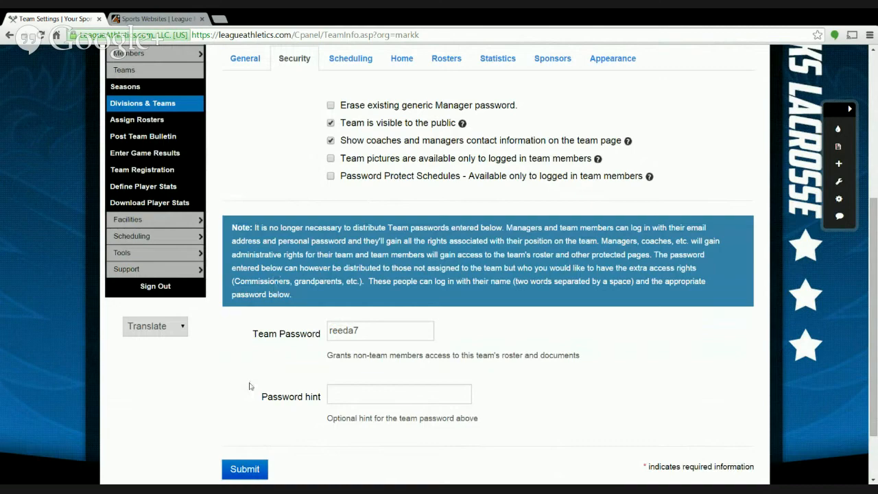
- Review the new team's scheduling options, from the alias and schedule hiding date to the team manager permissions
scroll(250, 386, "up", 2)
left_click(351, 166)
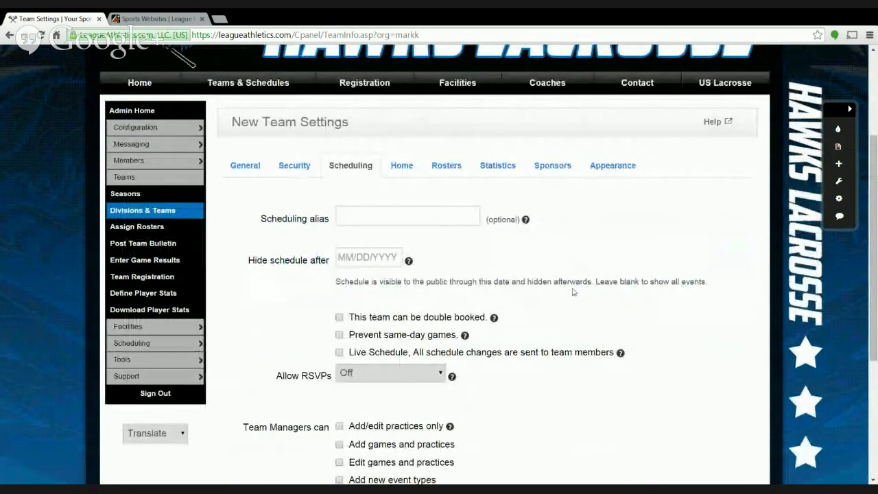
scroll(583, 285, "down", 1)
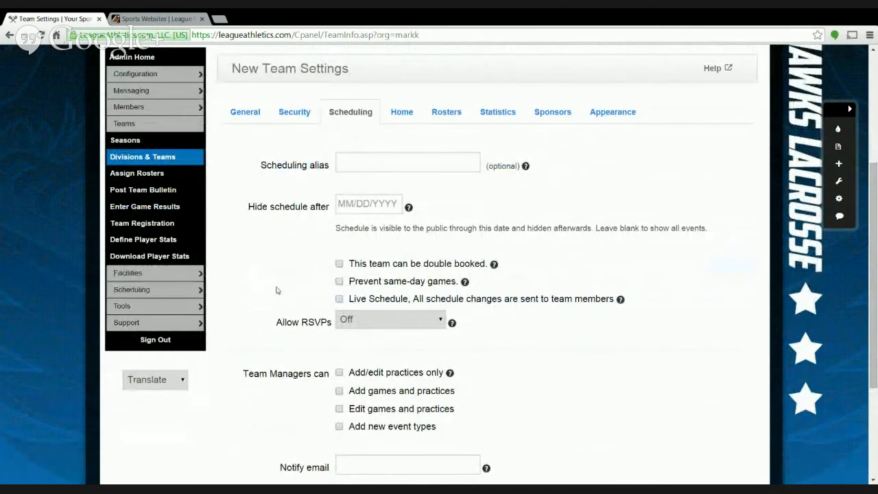
scroll(280, 298, "down", 1)
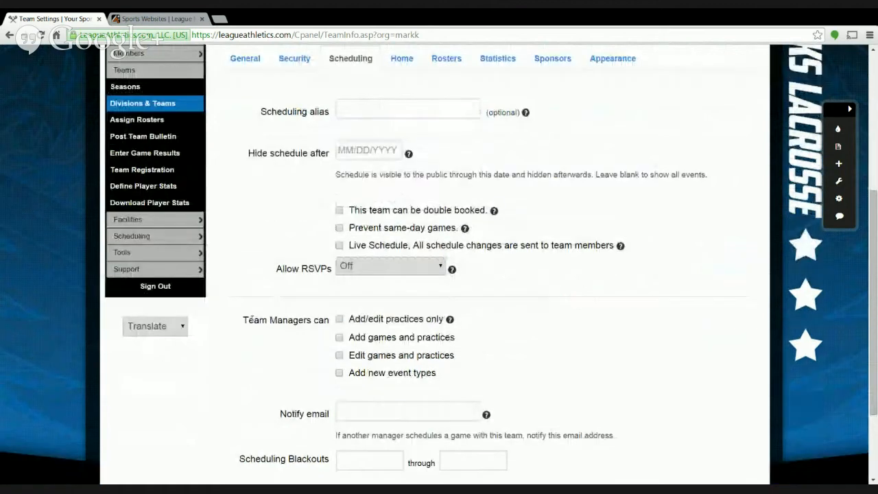
left_click_drag(239, 325, 336, 328)
left_click(307, 335)
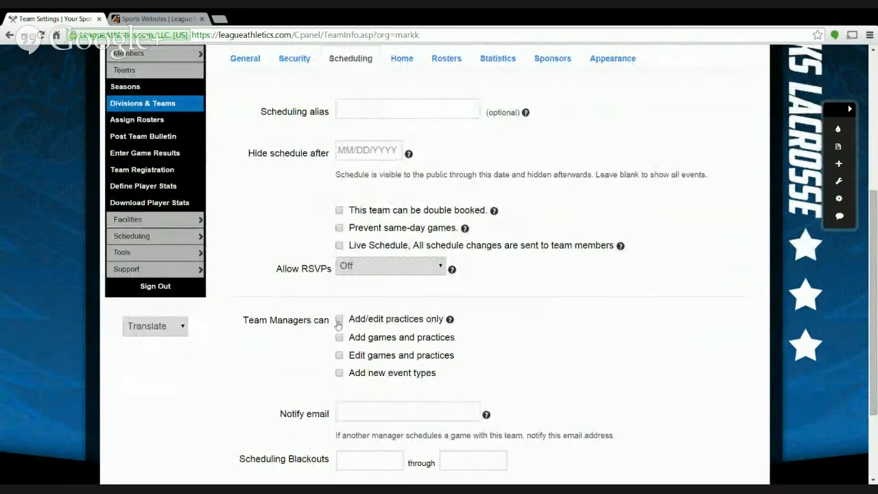
- Allow team managers to add games and practices and to edit games and practices
left_click(339, 319)
left_click(339, 336)
left_click(339, 356)
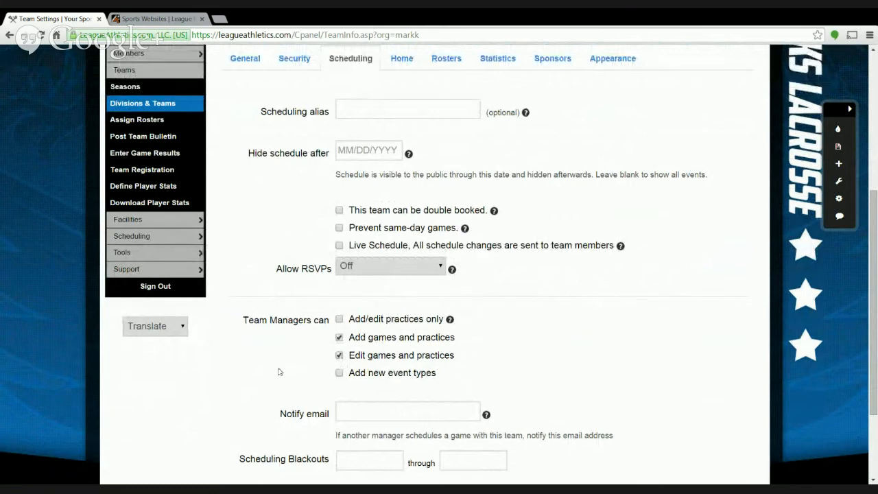
left_click(339, 373)
left_click(339, 373)
- Restrict the team managers' scheduling permission to adding and editing practices only
left_click(340, 320)
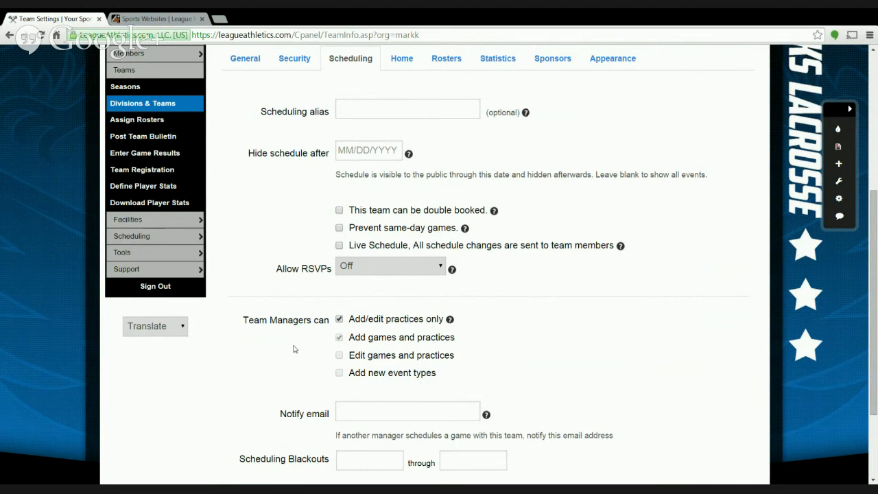
left_click(338, 337)
left_click(338, 355)
- Look through the team's home field options, including the facilities listed under Baltimore, MD
scroll(281, 373, "down", 1)
scroll(262, 375, "up", 1)
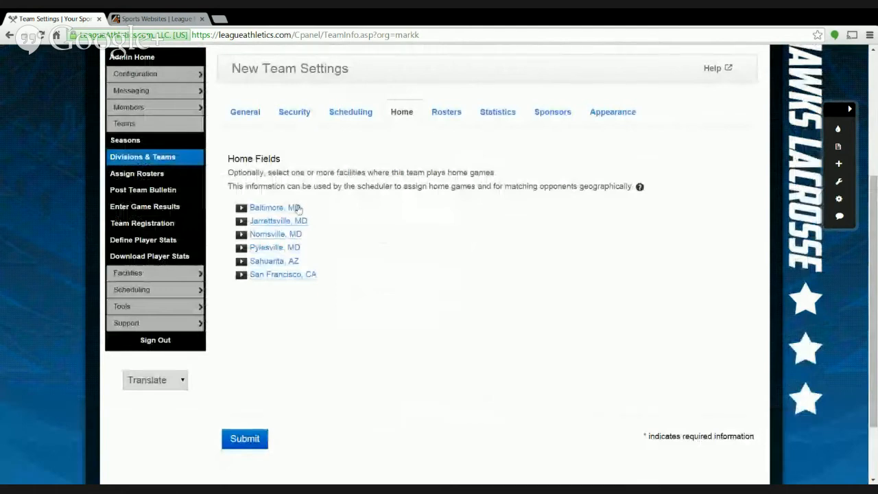
left_click(242, 209)
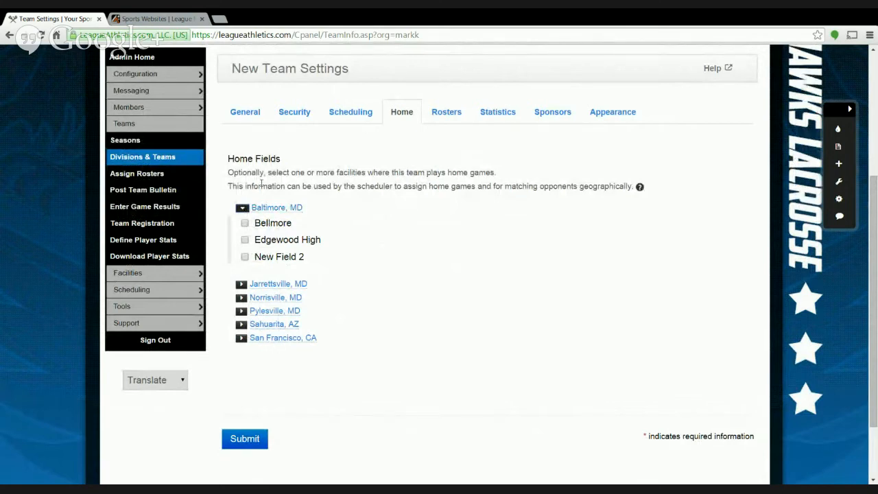
left_click(242, 209)
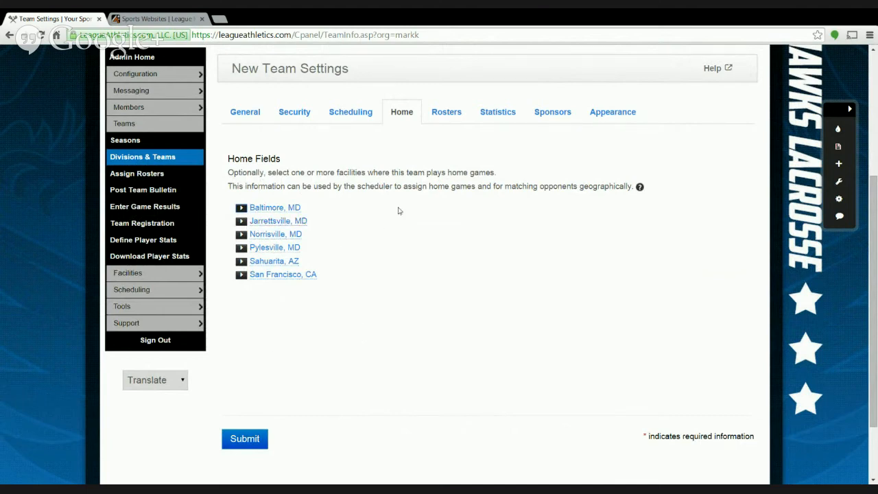
- Show only names and jersey numbers on the public roster and make player statistics available to the public
left_click(446, 111)
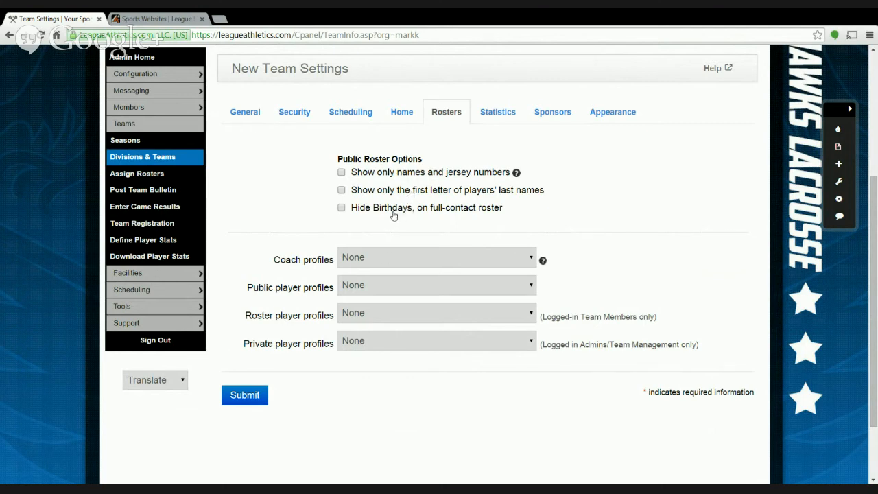
left_click(341, 173)
left_click(382, 258)
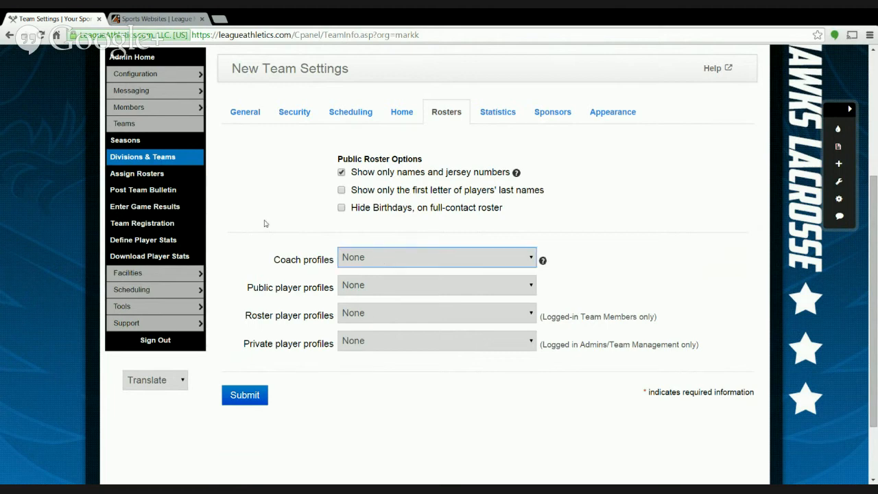
left_click(301, 229)
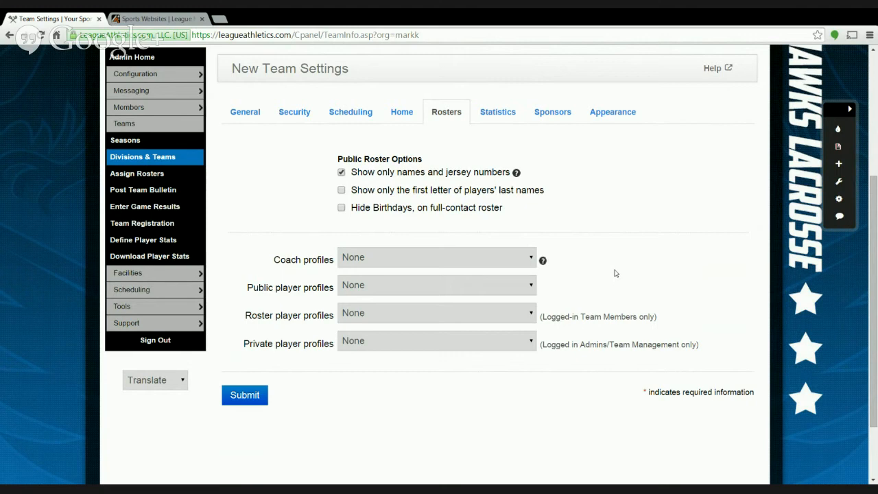
left_click(507, 120)
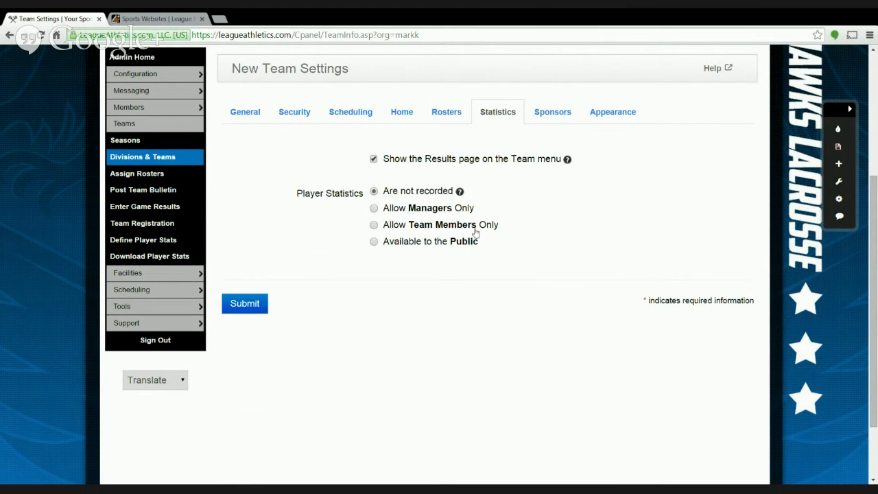
left_click(375, 243)
- Check the sponsor and appearance options and submit the new Hawks team from its general settings
left_click(553, 114)
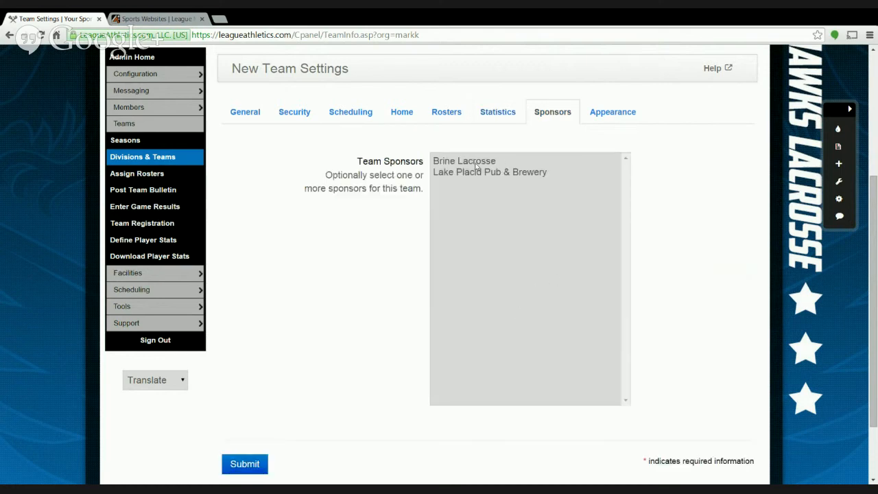
left_click(612, 114)
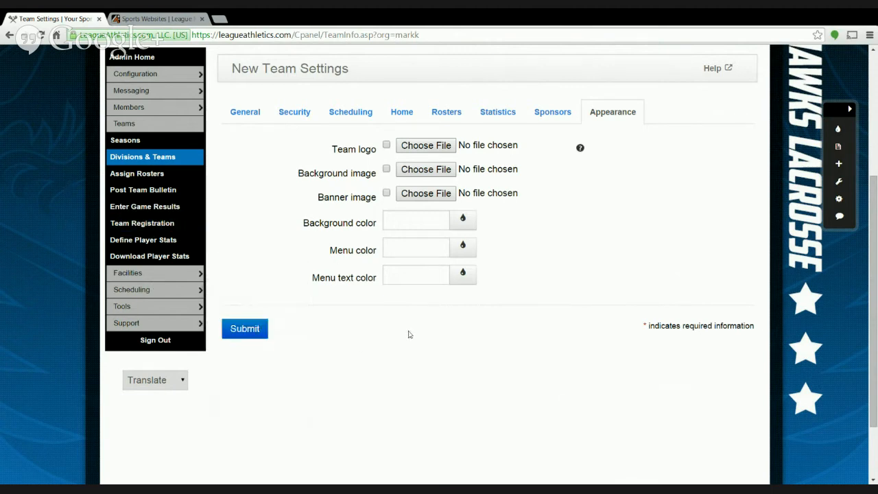
scroll(376, 331, "up", 1)
left_click(244, 166)
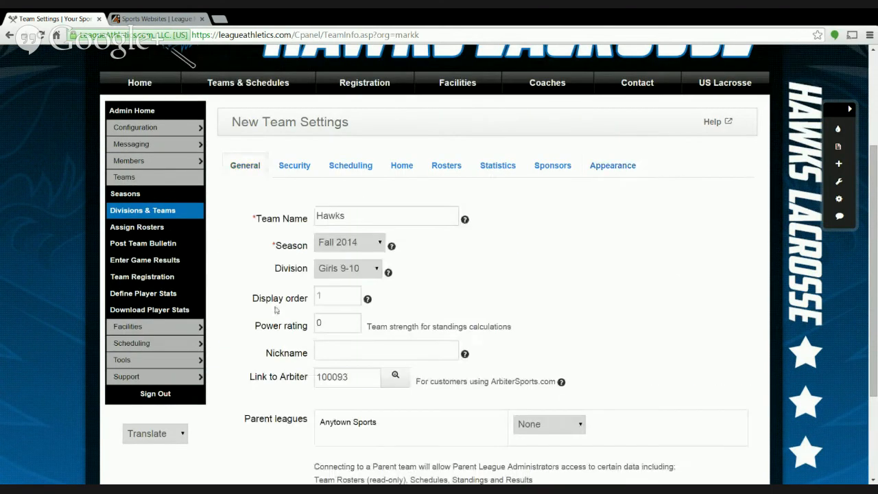
double_click(371, 207)
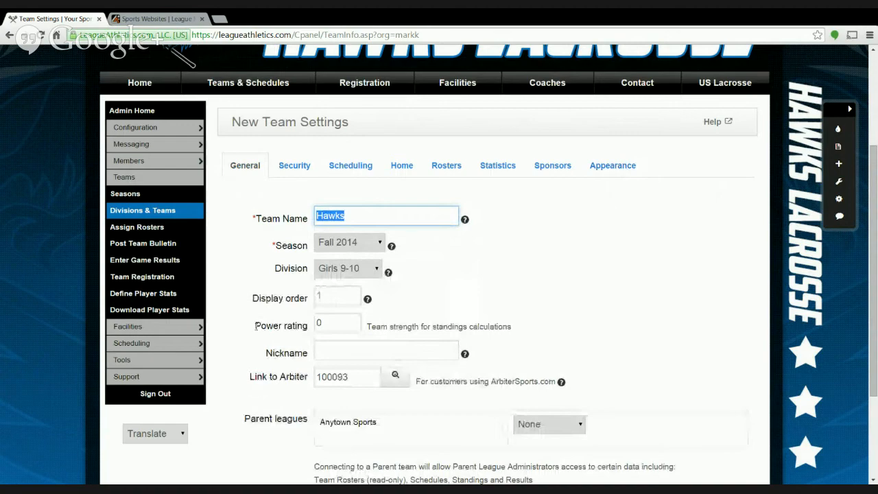
scroll(252, 324, "down", 2)
left_click(260, 393)
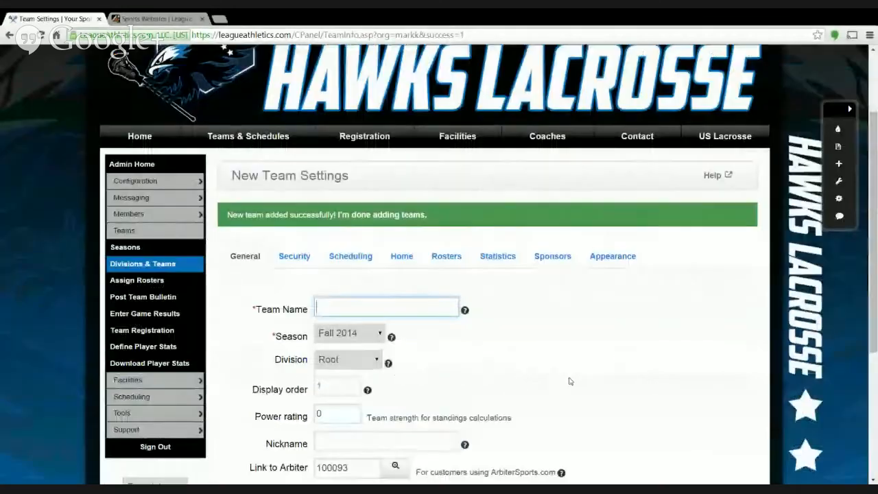
- Return to the divisions and teams list and collapse the Boys 9-10, Boys 11-12 and Boys 13-14 divisions
left_click(158, 271)
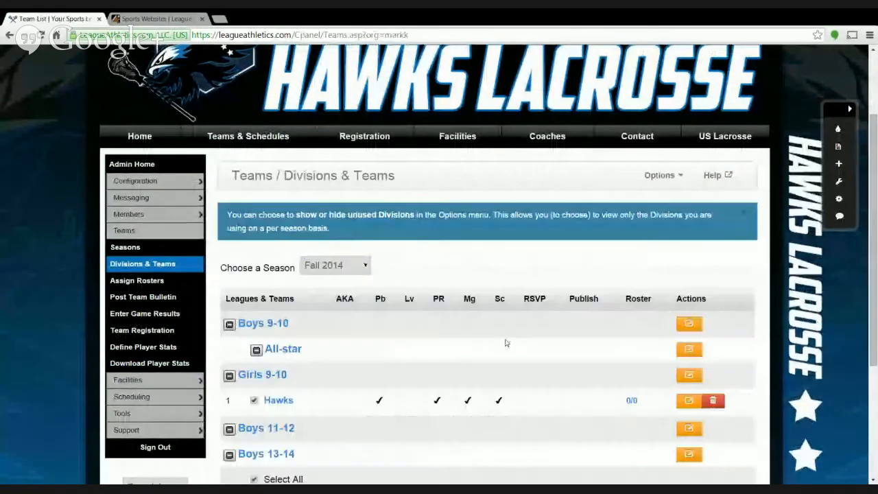
scroll(506, 342, "down", 2)
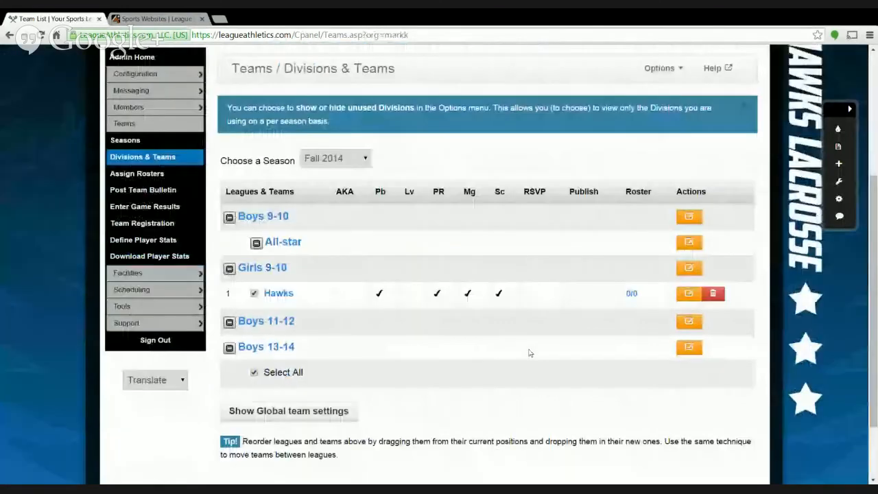
left_click(229, 217)
left_click(229, 322)
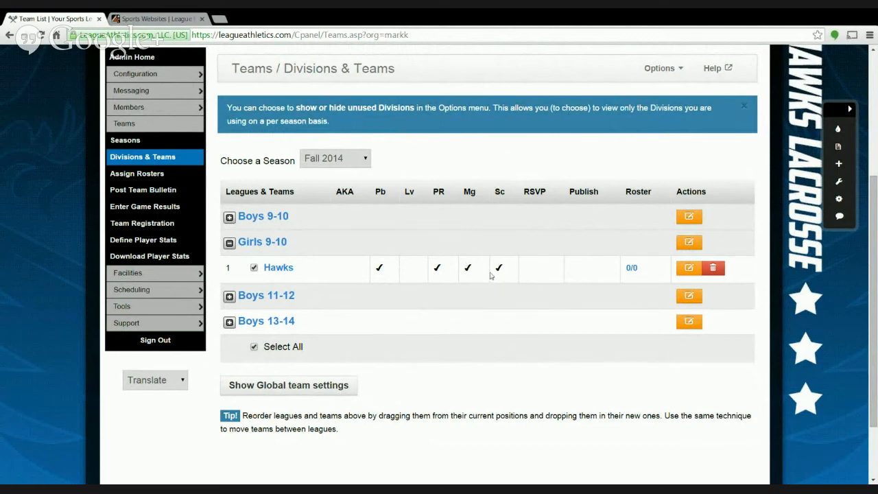
- Add a Fall 2014 team named Bears to the Girls 9-10 division and return to the divisions and teams list
scroll(491, 275, "up", 1)
left_click(678, 122)
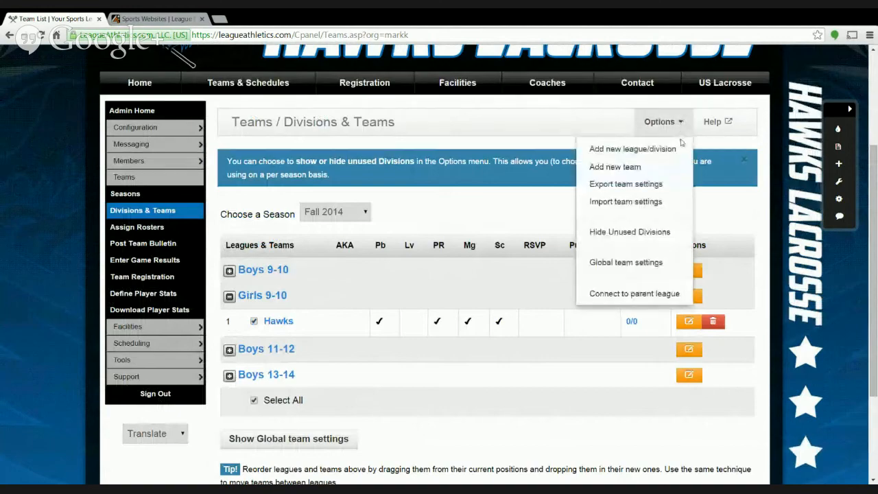
left_click(616, 167)
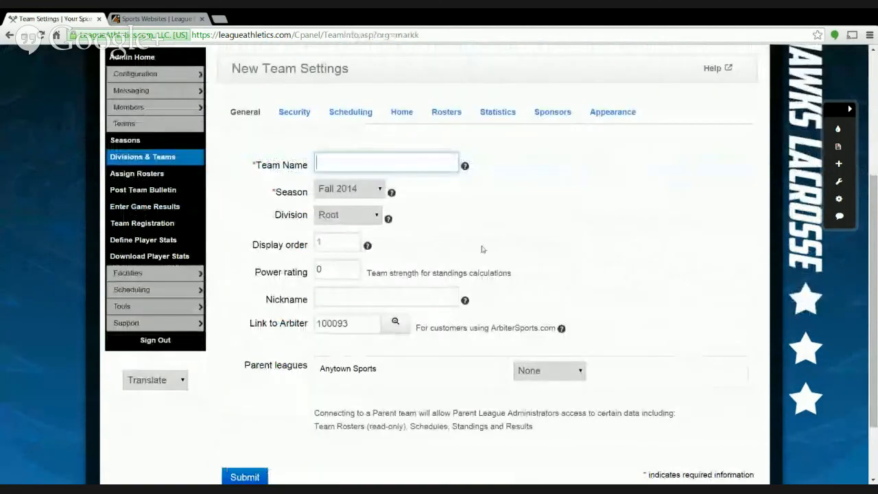
type("Bears")
scroll(337, 281, "up", 1)
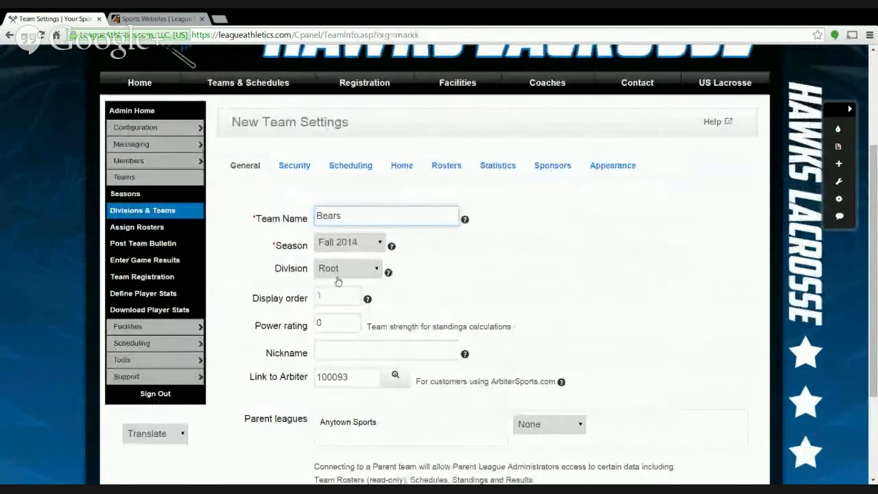
left_click(337, 280)
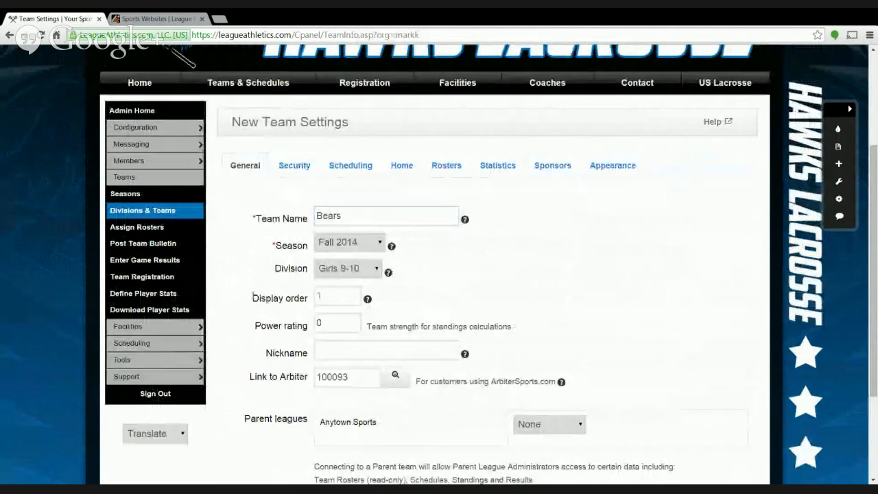
scroll(274, 299, "down", 2)
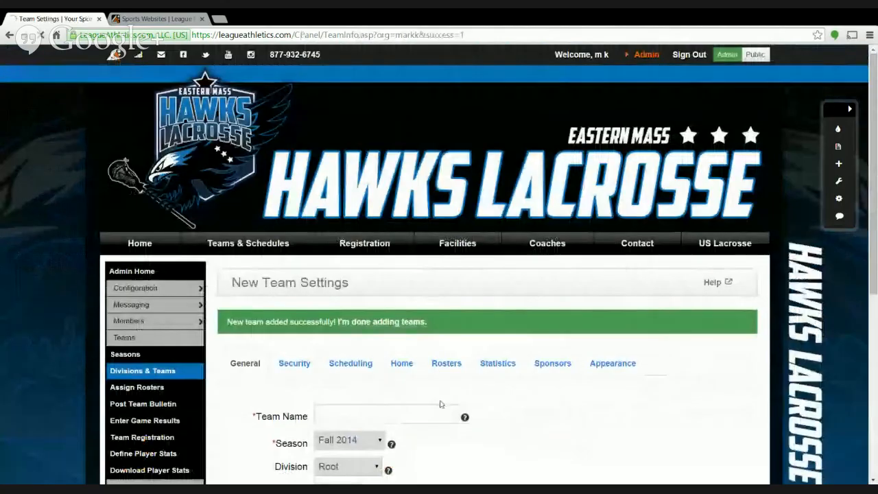
scroll(562, 399, "down", 1)
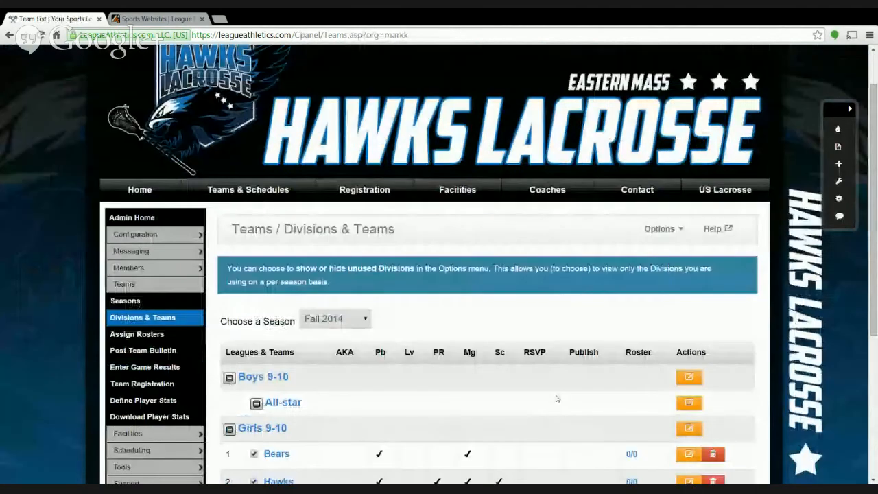
- Make all checked teams public through the global team settings
scroll(557, 398, "down", 3)
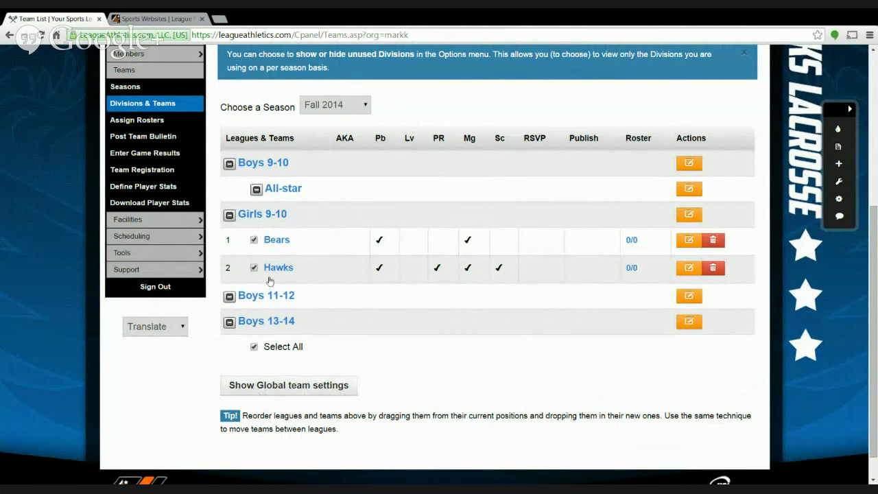
left_click(290, 386)
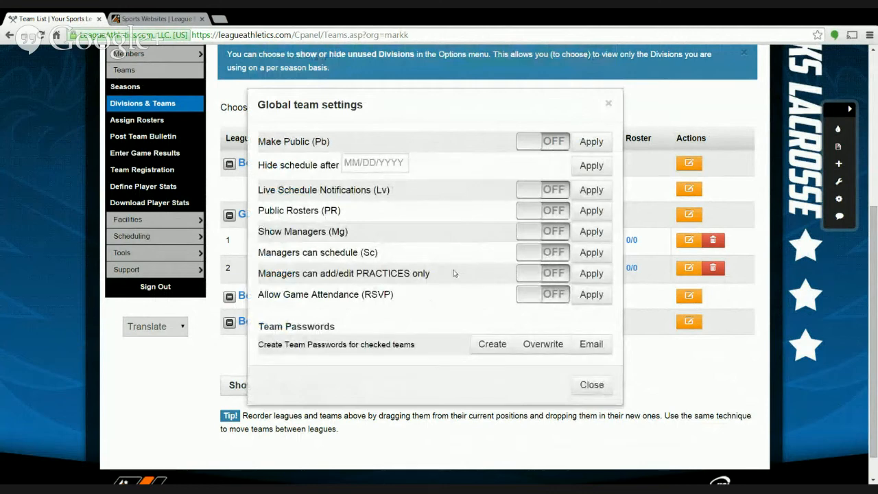
left_click(523, 145)
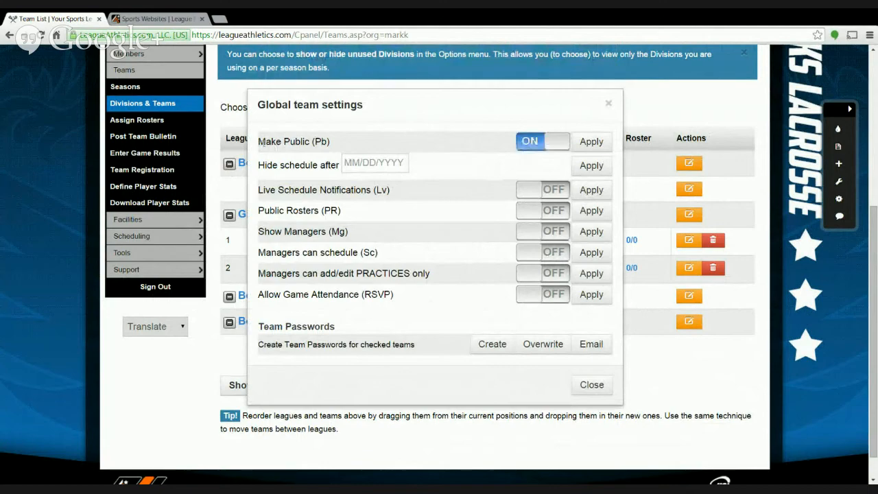
left_click(591, 142)
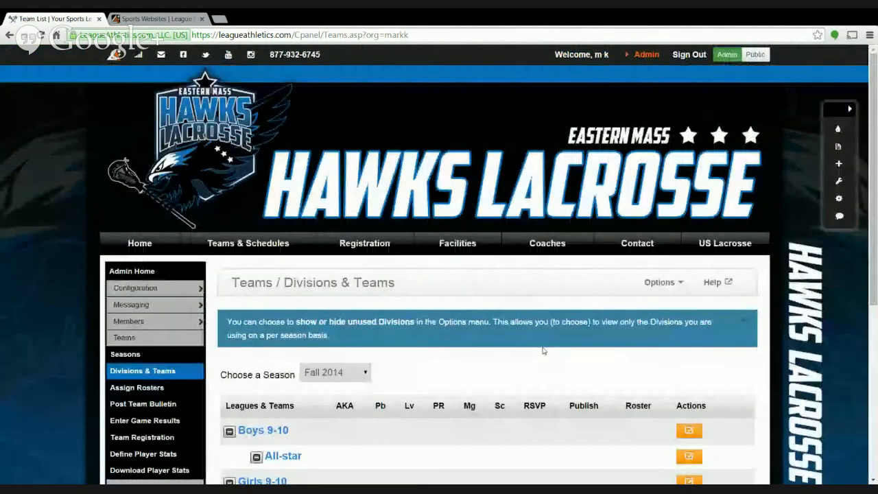
- Turn on public rosters for the Bears and Hawks teams in the global team settings
scroll(543, 350, "down", 2)
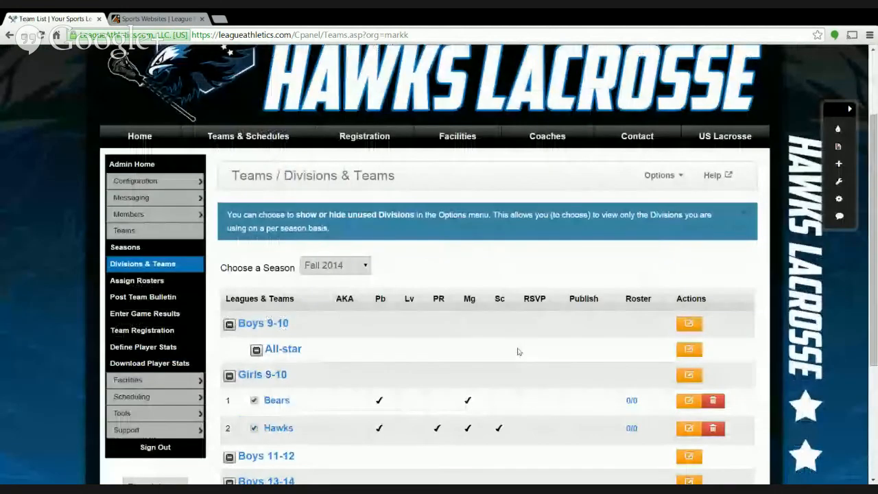
scroll(517, 351, "down", 2)
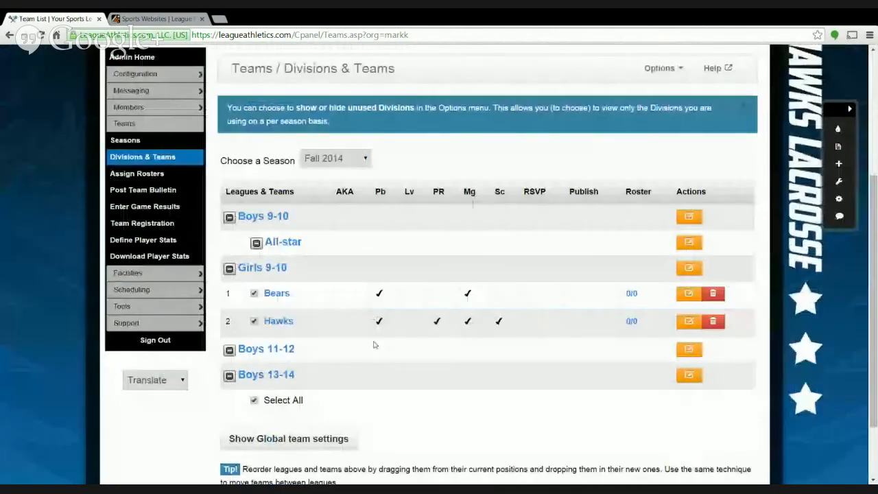
scroll(374, 345, "down", 1)
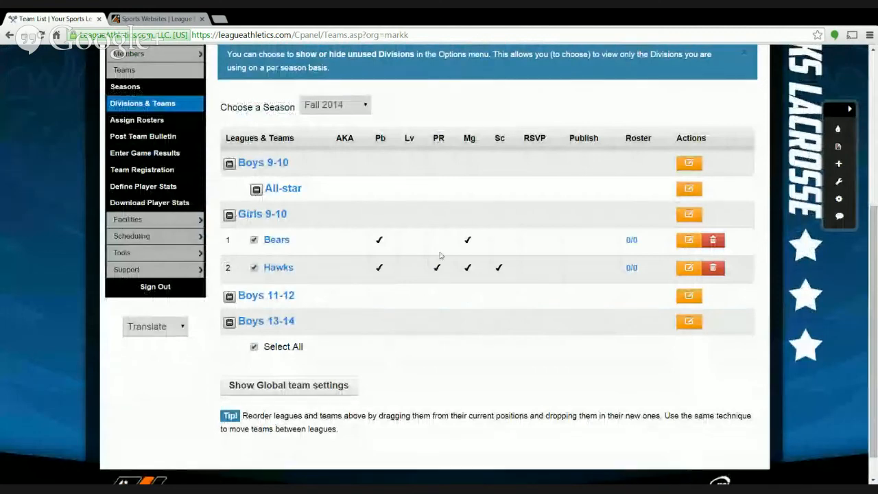
left_click(346, 389)
left_click(542, 209)
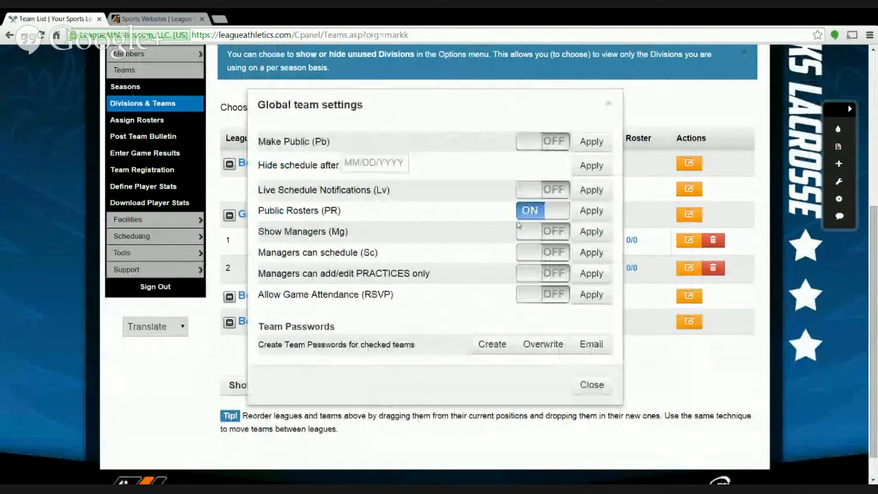
left_click(591, 210)
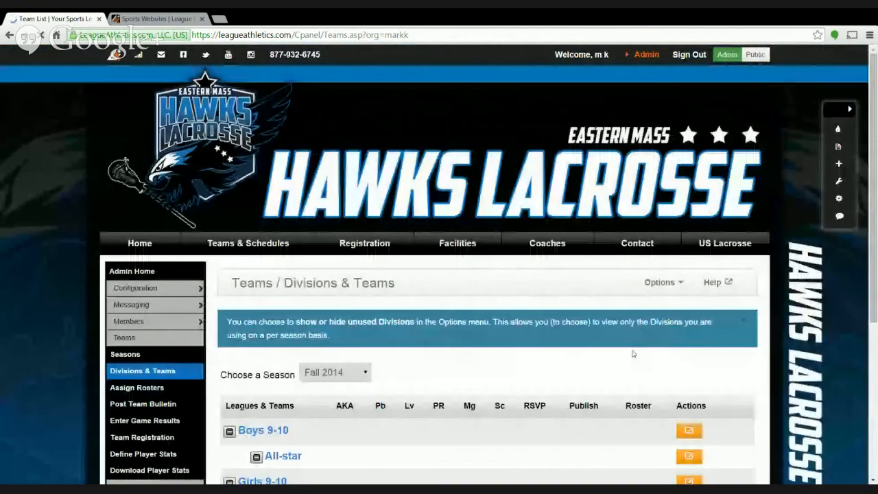
- Exclude Hawks from the selection, globally allow managers to schedule for Bears only, and reselect Hawks
scroll(457, 381, "down", 3)
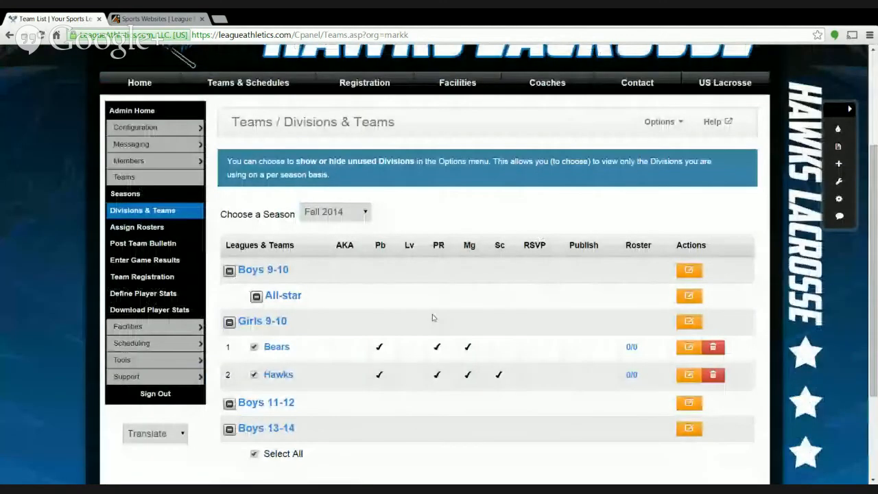
scroll(432, 318, "down", 2)
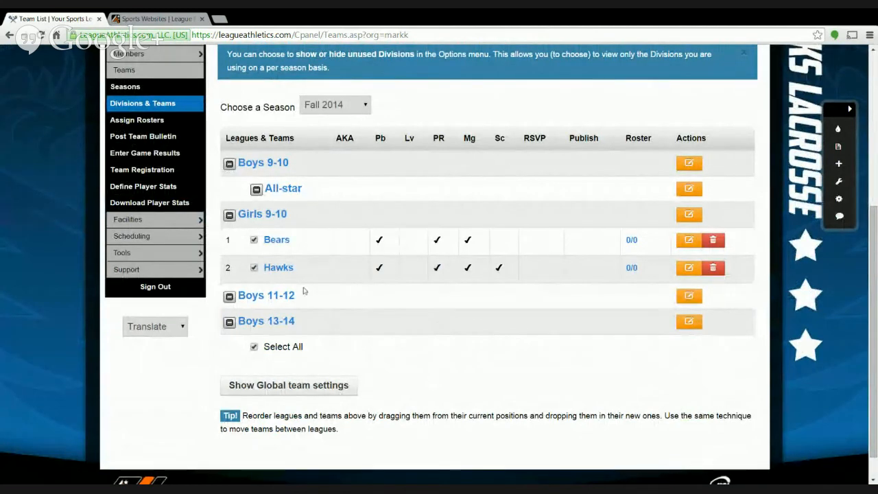
left_click(254, 267)
left_click(331, 388)
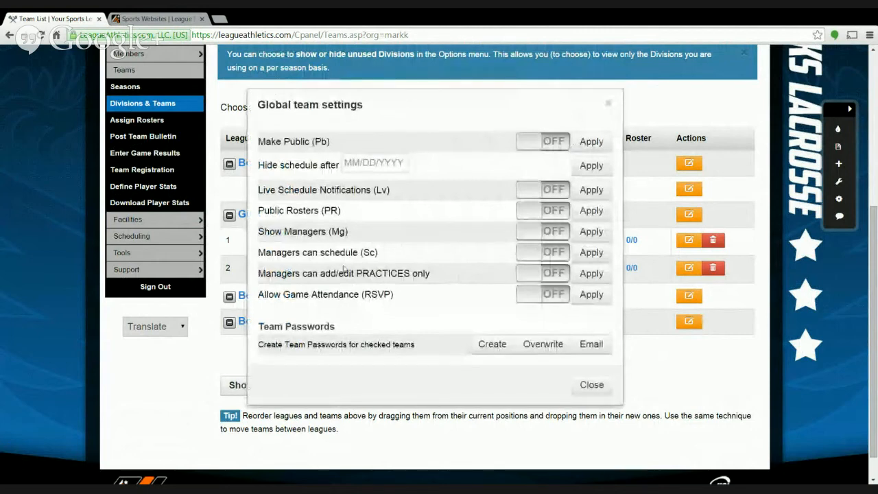
left_click(542, 252)
left_click(591, 252)
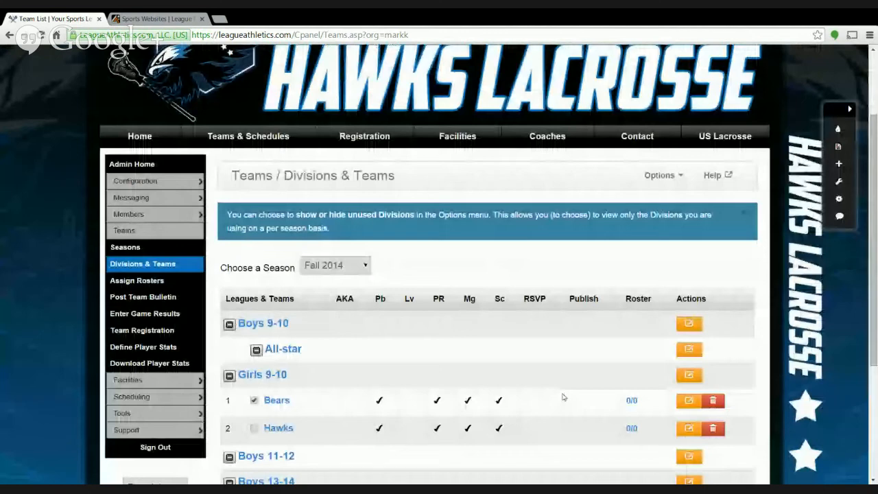
scroll(253, 327, "down", 2)
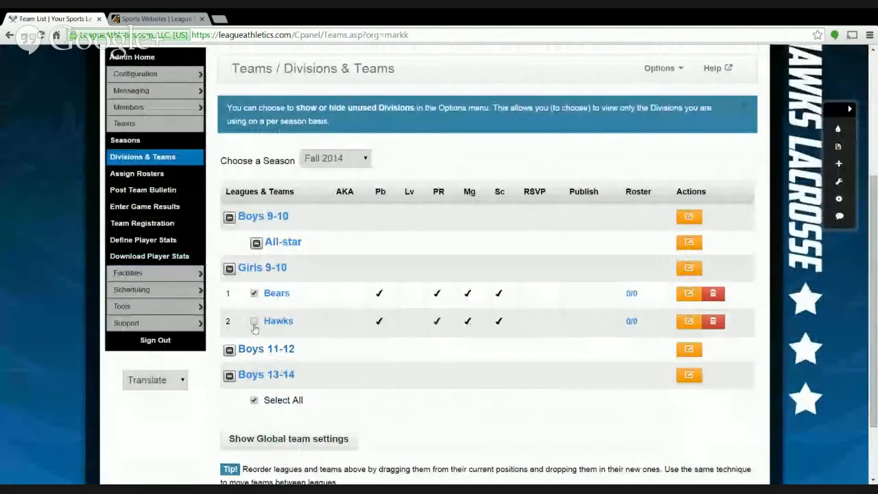
left_click(253, 321)
- Open the site's home page and look at the Teams & Schedules navigation
scroll(542, 379, "down", 1)
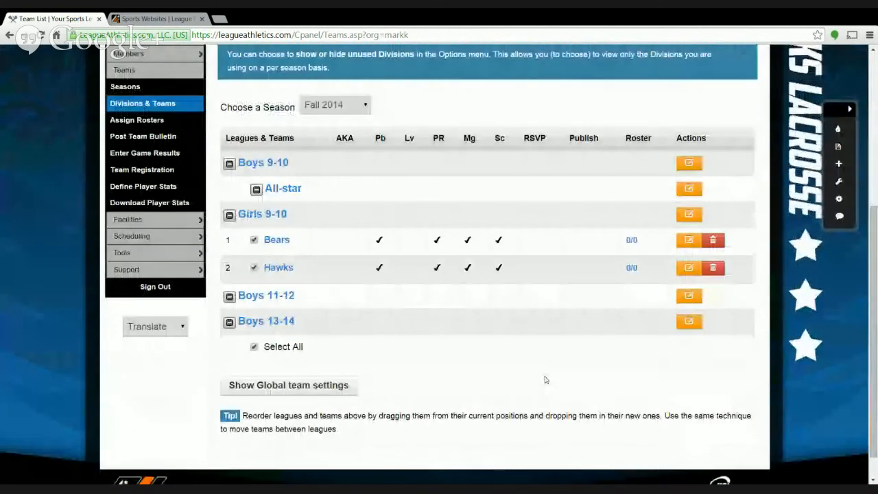
scroll(392, 323, "up", 1)
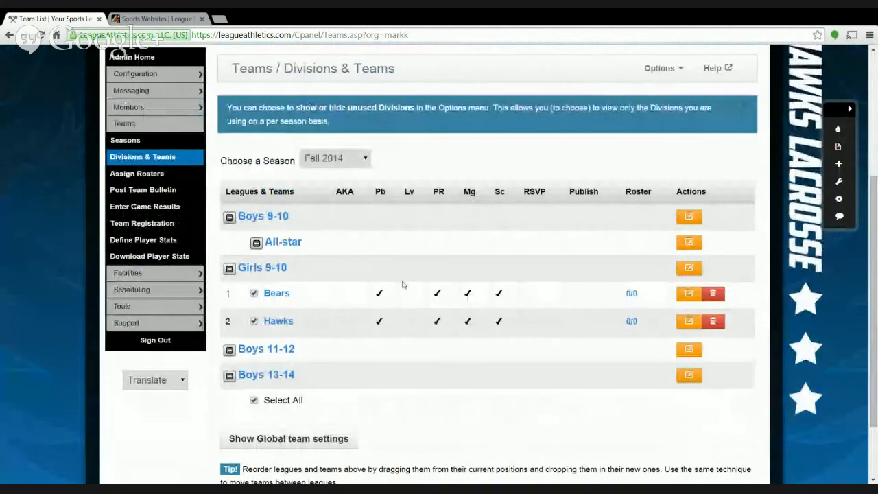
scroll(407, 323, "up", 1)
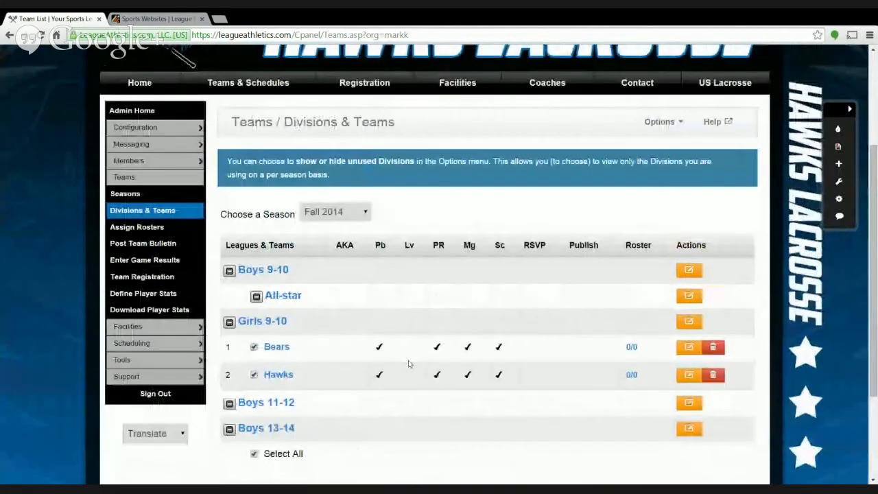
scroll(412, 377, "up", 2)
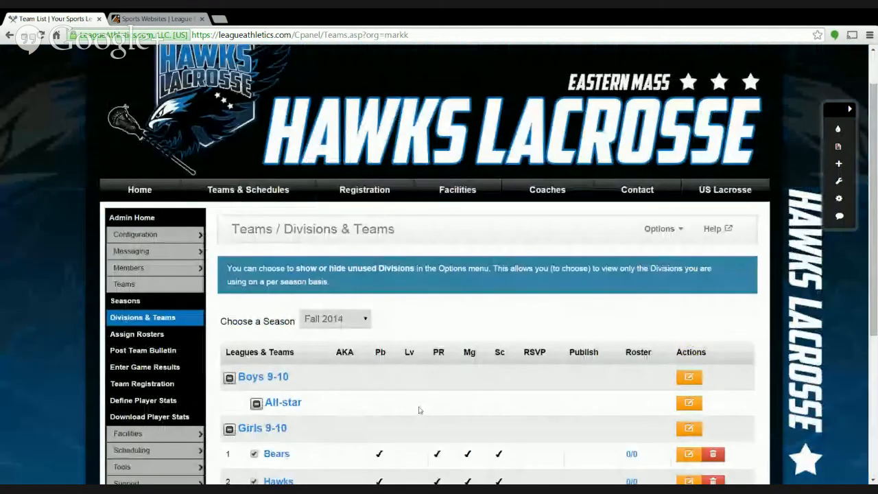
scroll(250, 311, "up", 1)
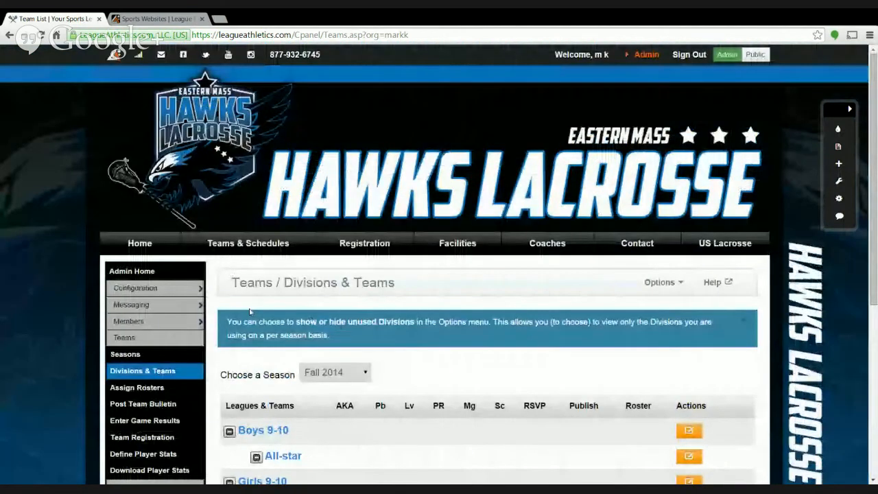
left_click(140, 244)
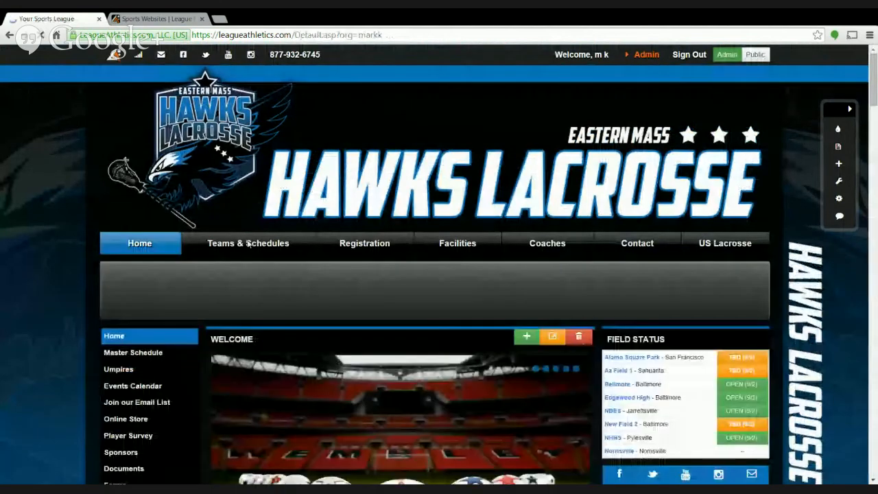
mouse_move(248, 244)
mouse_move(233, 269)
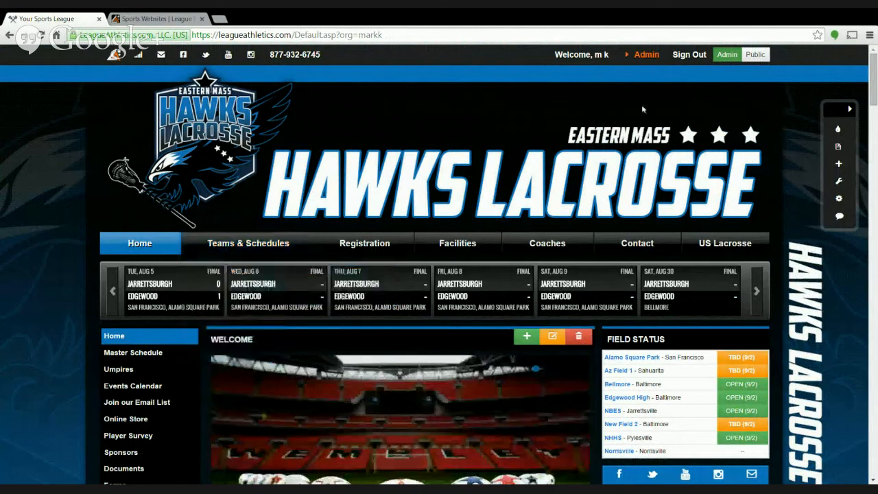
- Add a new league/division named Girls 11-12 as a sub-division of Root from the Divisions & Teams page
mouse_move(644, 70)
mouse_move(435, 78)
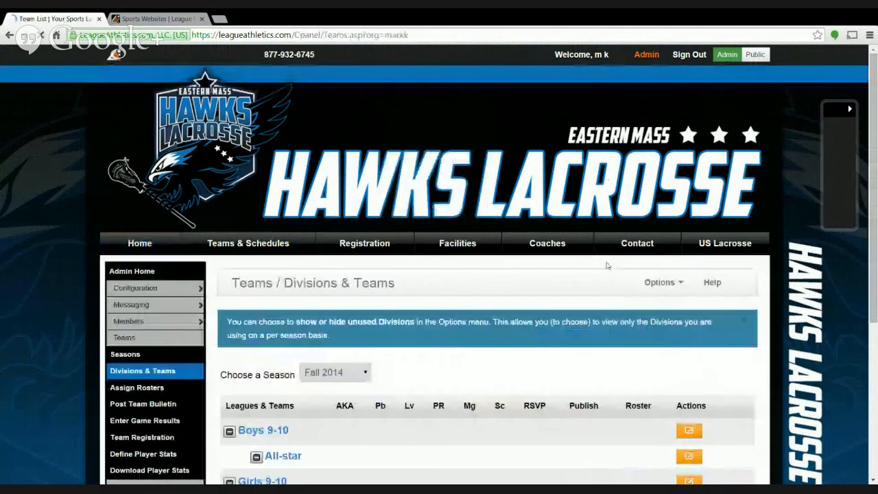
scroll(607, 265, "down", 2)
left_click(666, 122)
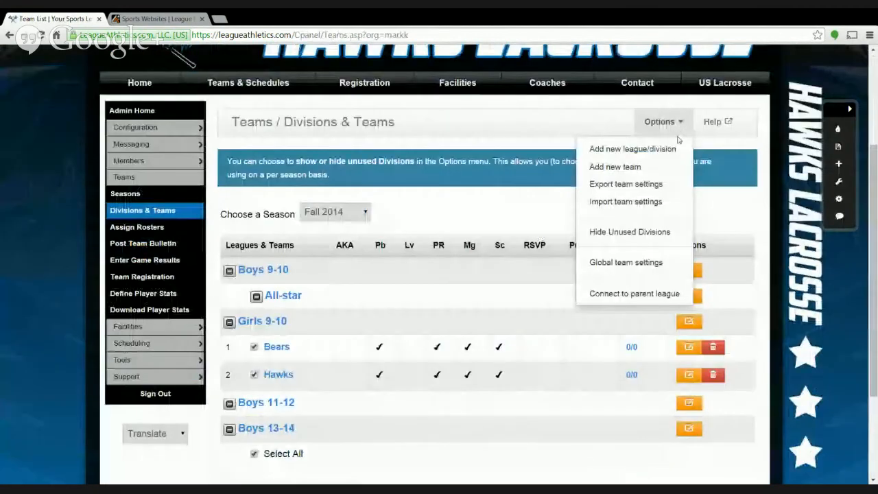
left_click(660, 149)
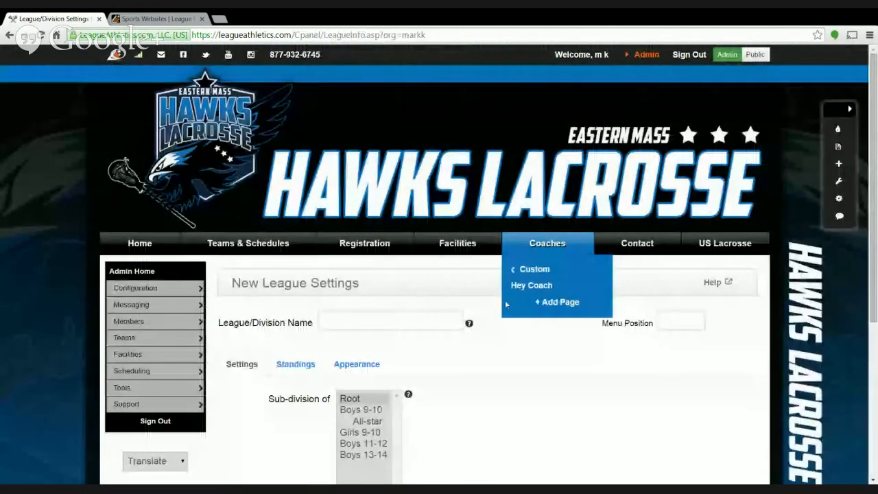
scroll(506, 304, "down", 2)
type("G")
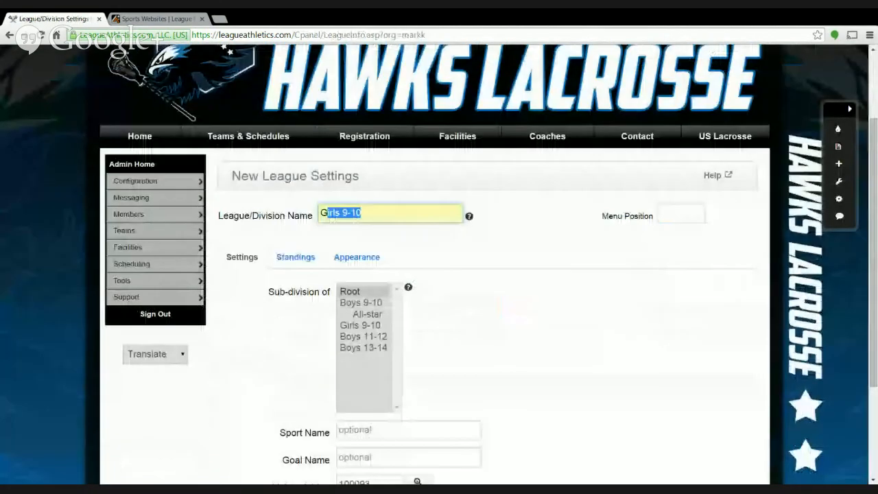
type("irls 11-12")
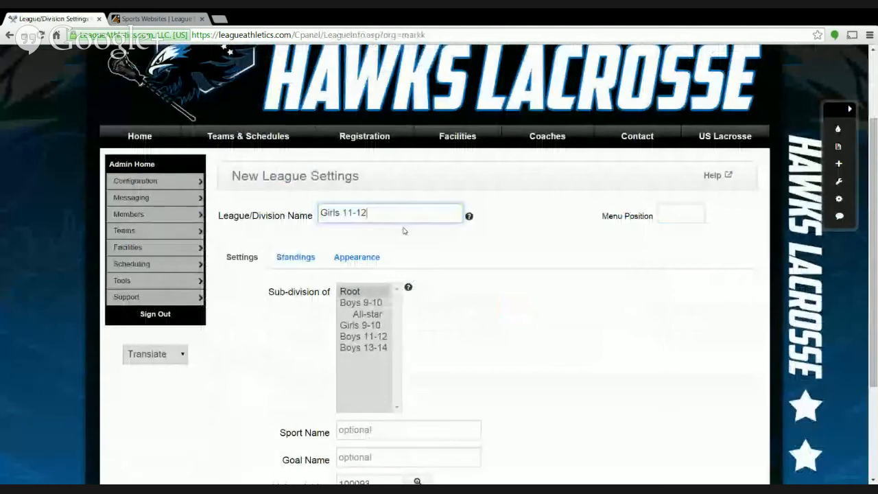
left_click(349, 295)
left_click(349, 295)
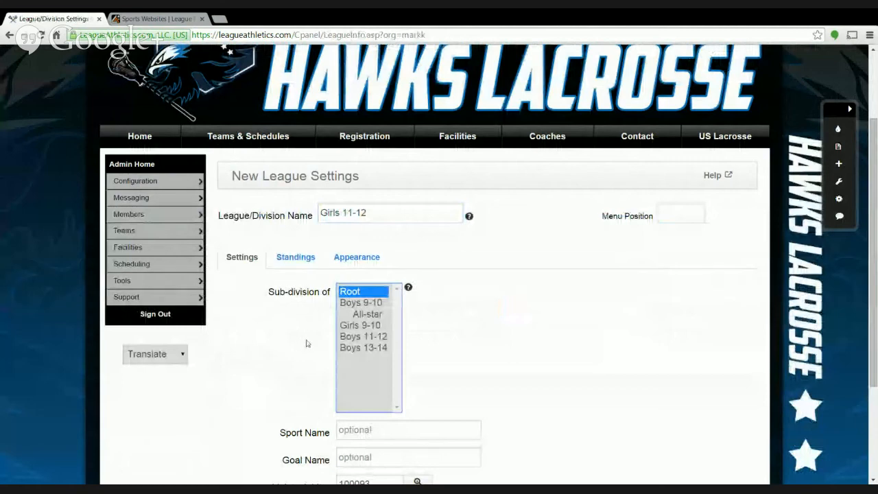
scroll(297, 339, "down", 2)
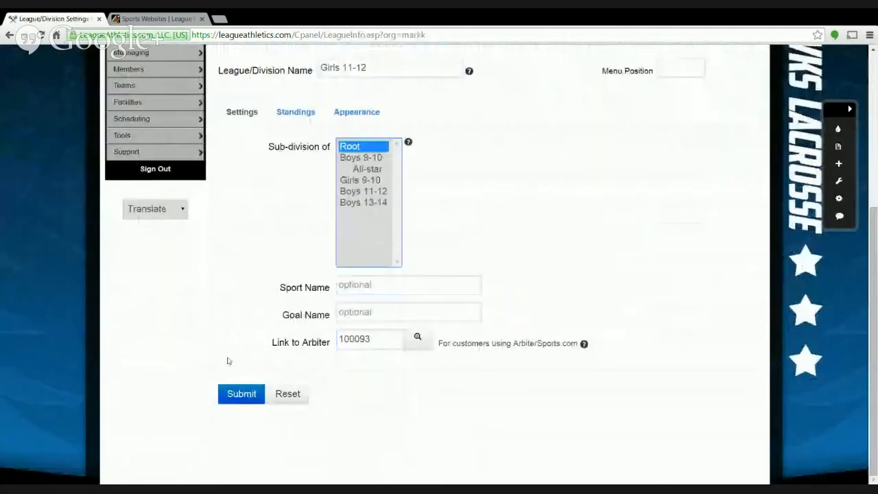
left_click(241, 393)
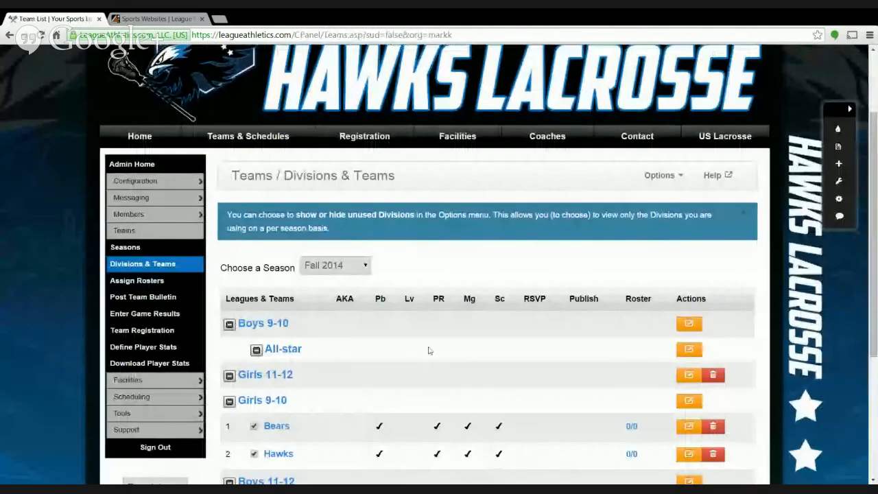
- Add a new team named Lions to the Girls 11-12 division for the Fall 2014 season
scroll(429, 351, "down", 1)
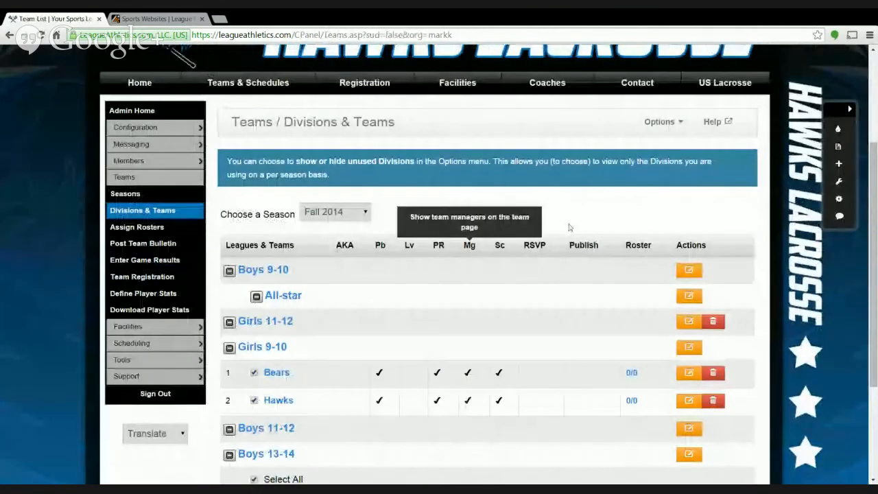
left_click(550, 203)
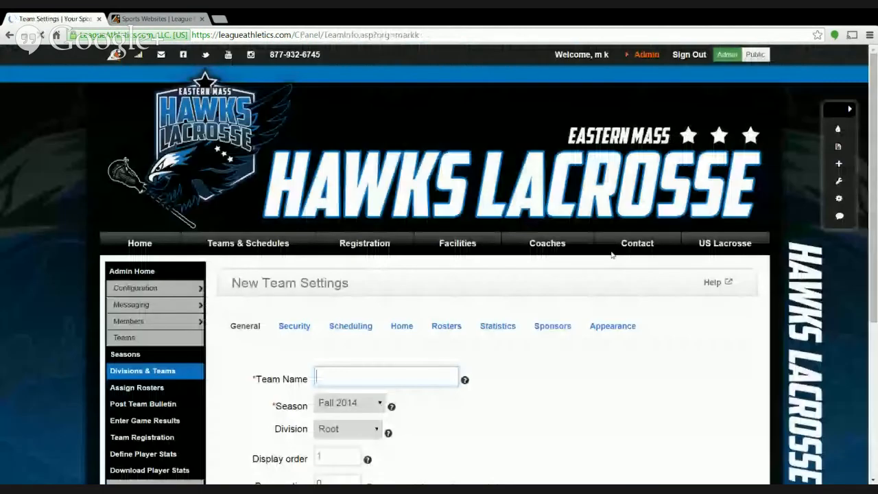
type("Lions")
scroll(551, 345, "down", 2)
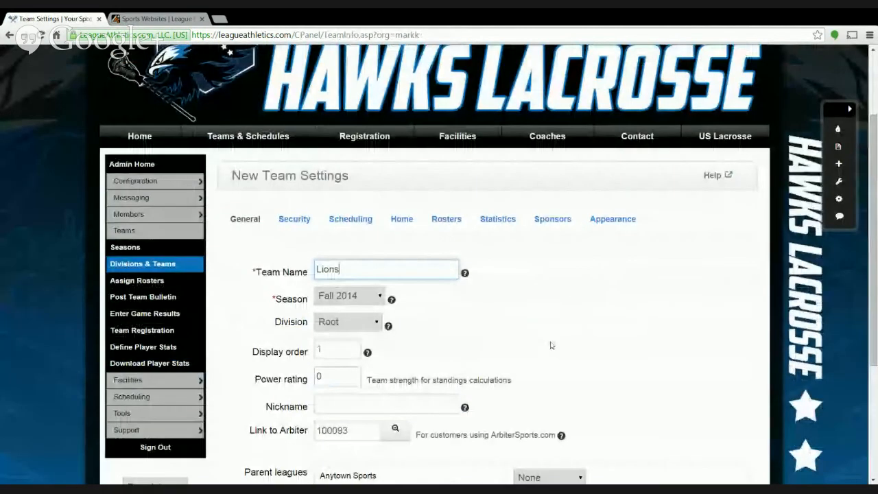
left_click(349, 322)
left_click(336, 365)
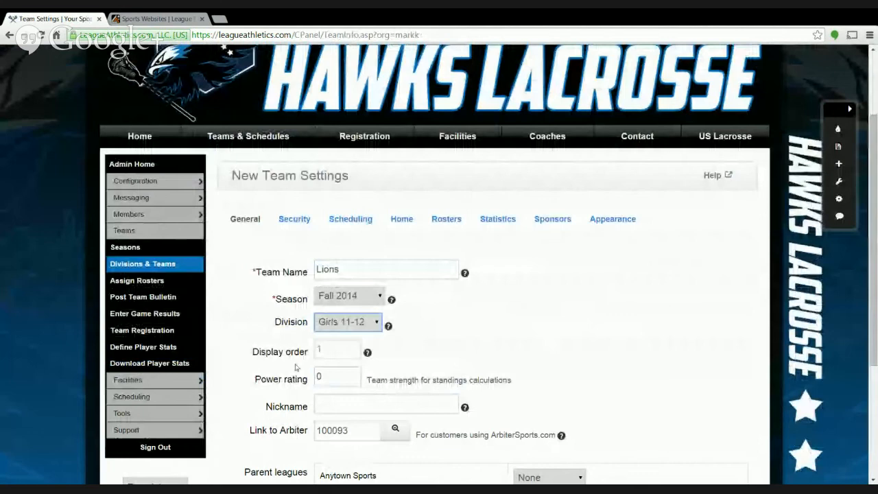
scroll(288, 362, "down", 3)
left_click(244, 392)
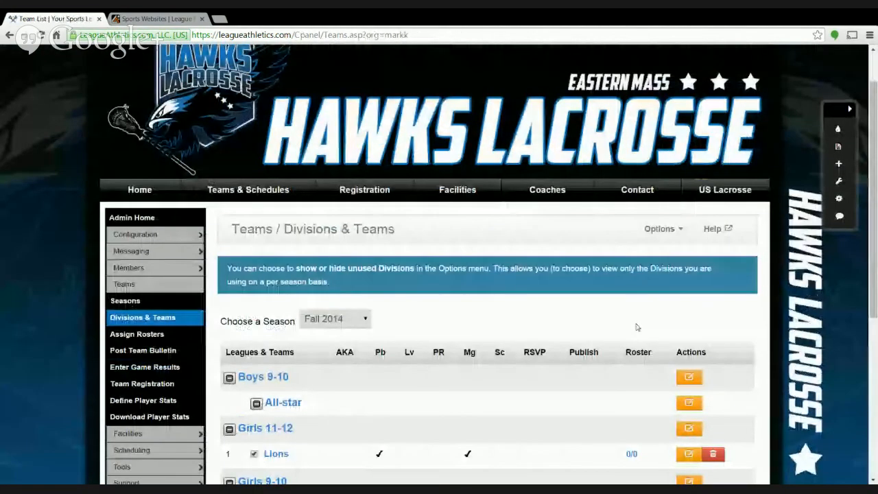
- Collapse the Boys 9-10 division and examine the site navigation's team choices for Girls 11-12 and Girls 9-10
scroll(636, 328, "down", 2)
left_click(230, 217)
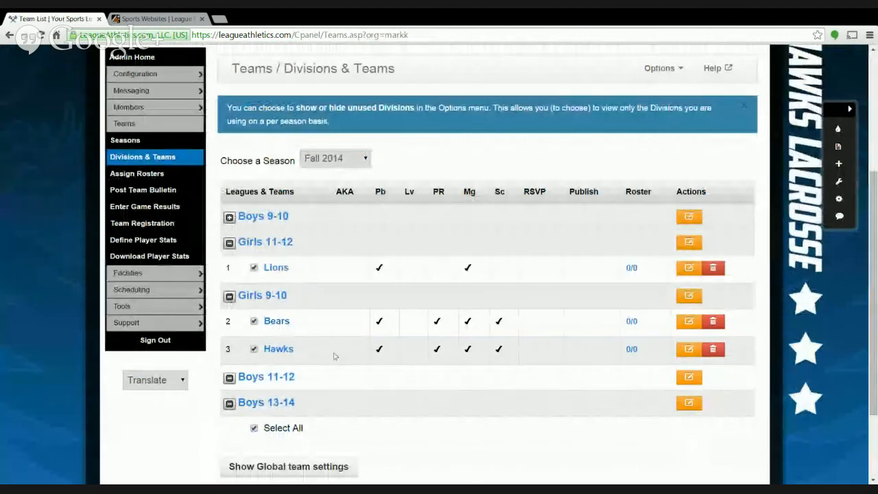
scroll(335, 356, "up", 2)
mouse_move(260, 149)
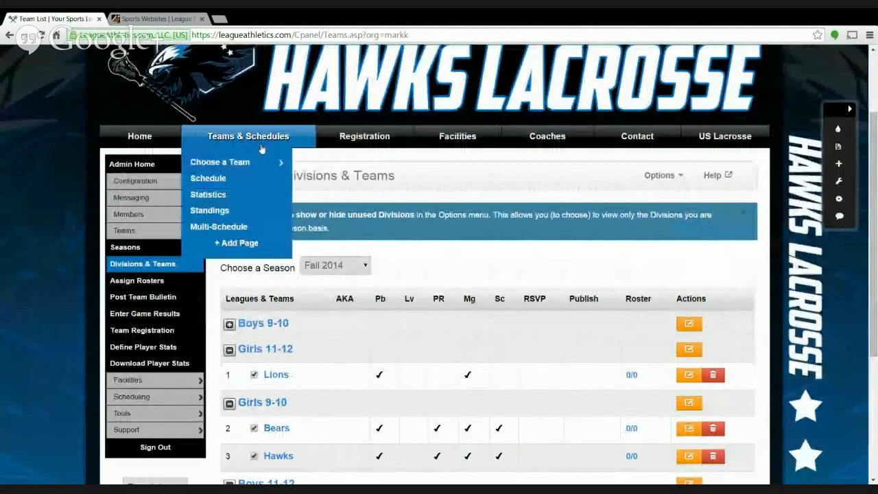
mouse_move(220, 167)
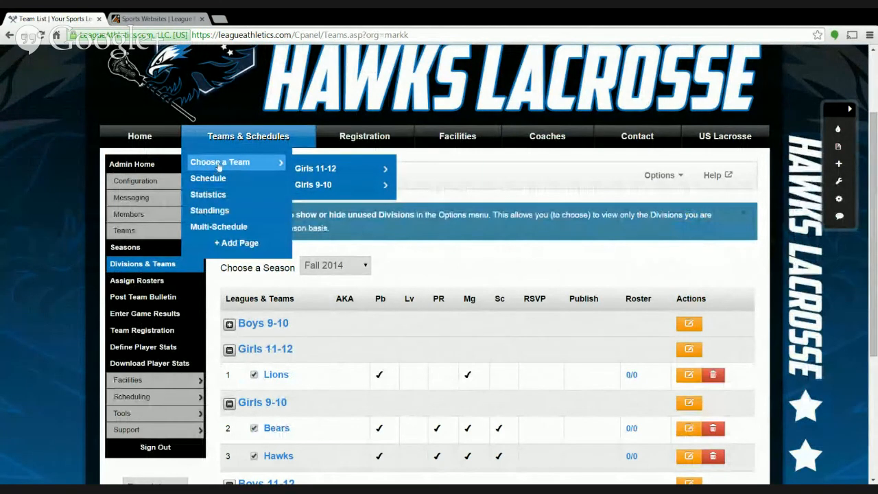
mouse_move(316, 171)
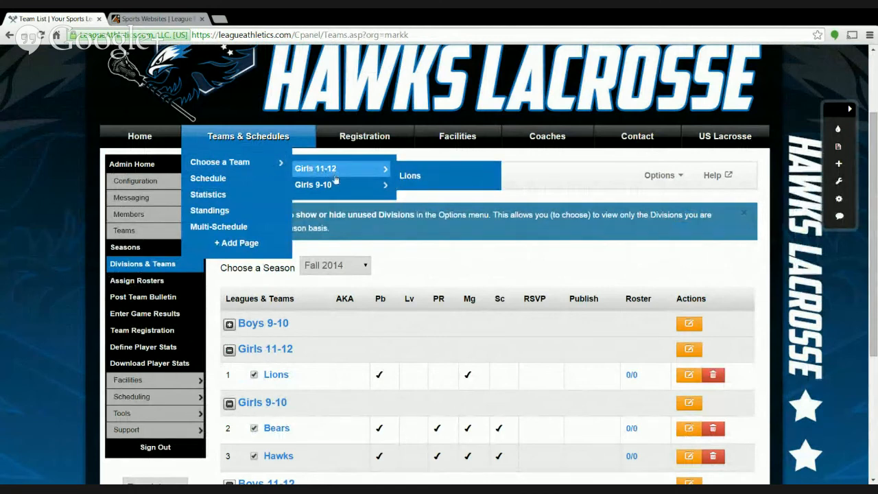
mouse_move(334, 187)
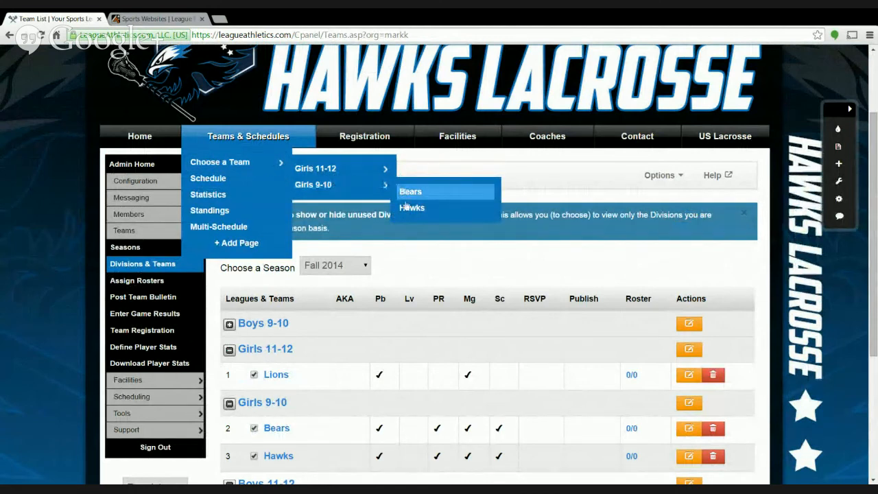
mouse_move(348, 175)
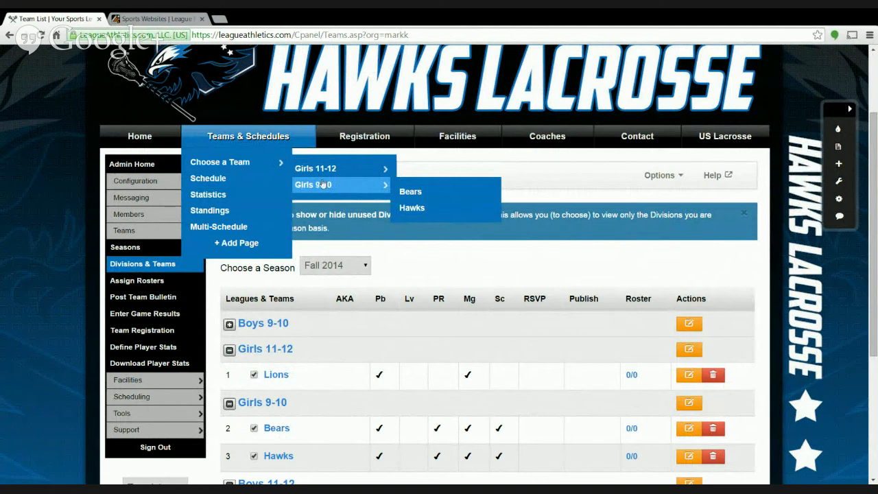
- Open the Teams & Schedules page and display the Girls 11-12 division's team page for Fall 2014
left_click(233, 143)
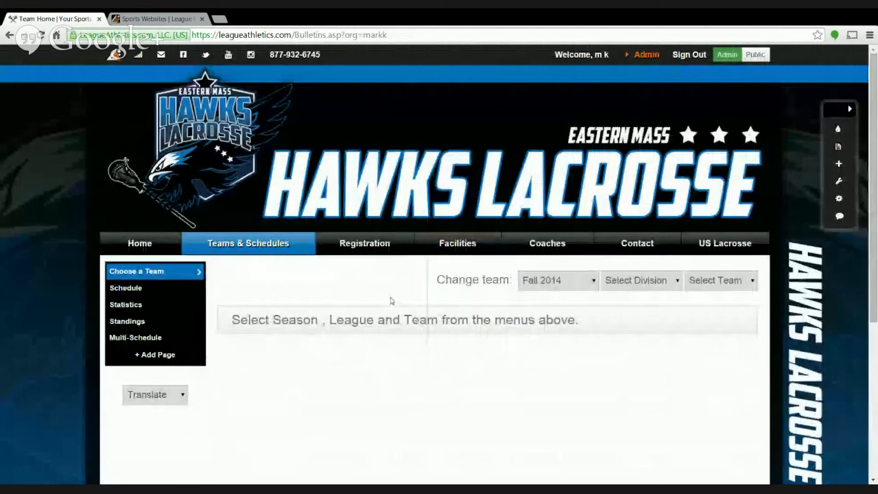
scroll(391, 300, "down", 1)
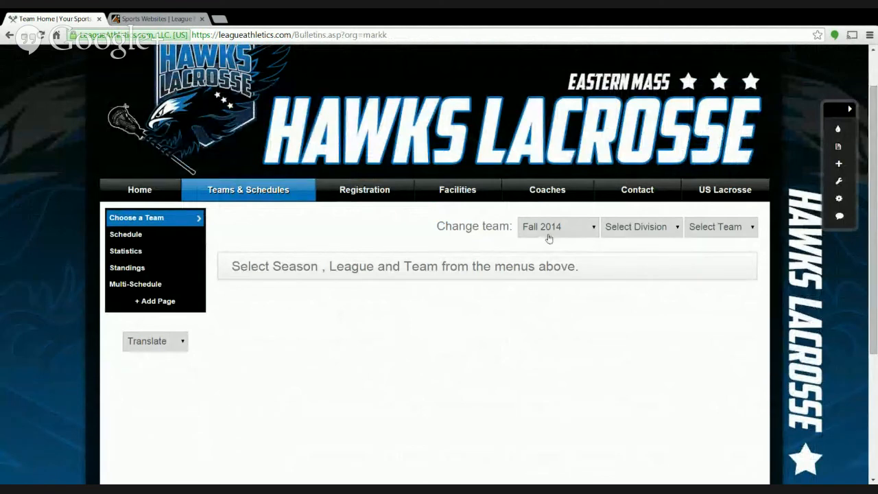
left_click(637, 233)
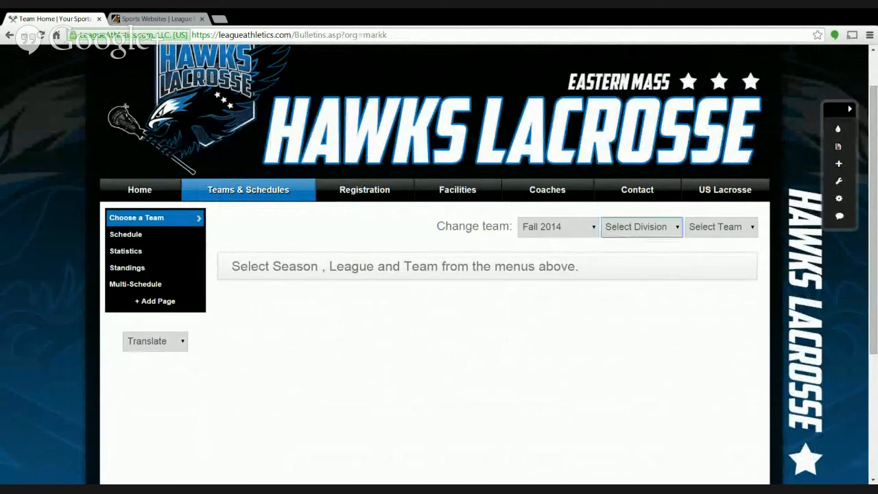
left_click(648, 264)
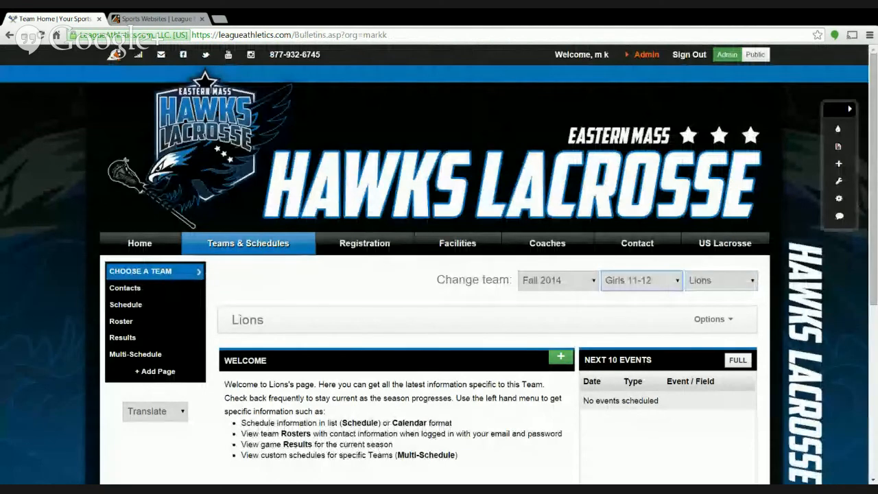
- Switch to the Bears team page in the Girls 9-10 division and examine its page links and heading
left_click(641, 316)
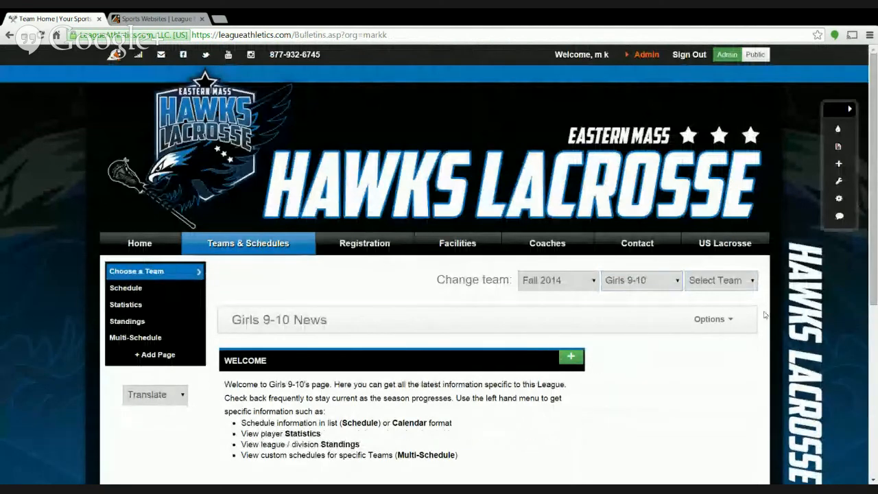
scroll(765, 314, "down", 1)
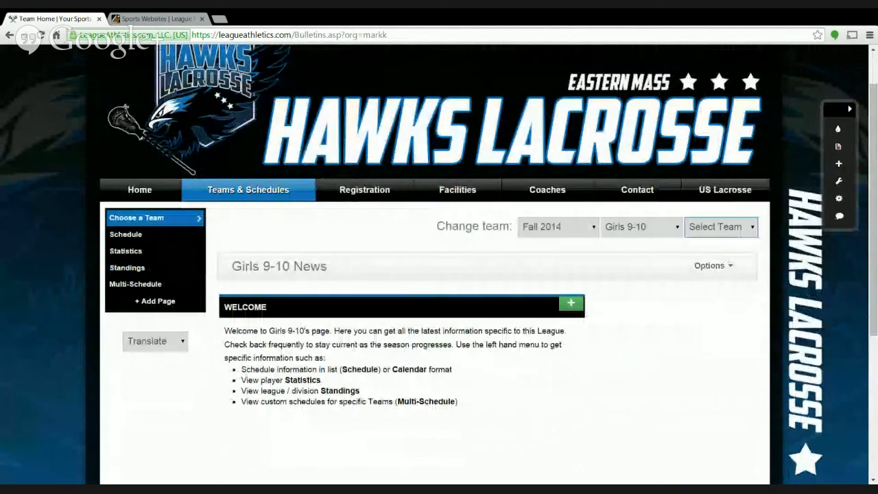
left_click(713, 253)
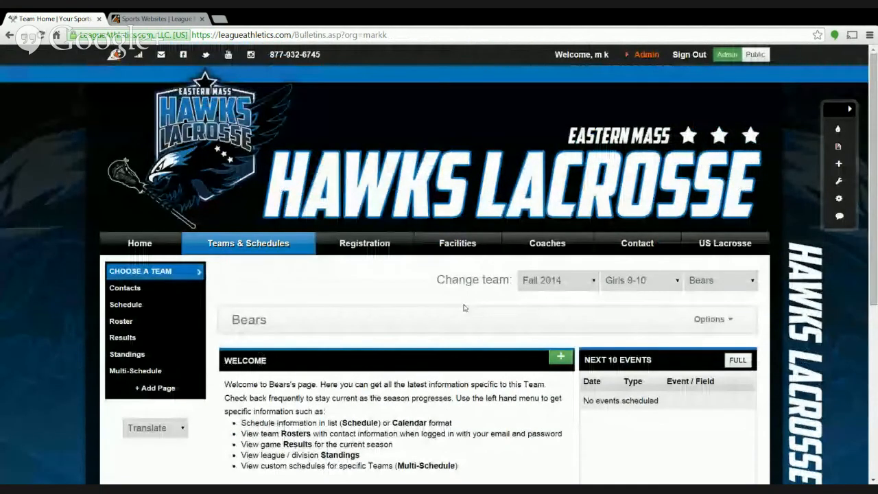
scroll(405, 341, "down", 1)
scroll(406, 341, "down", 1)
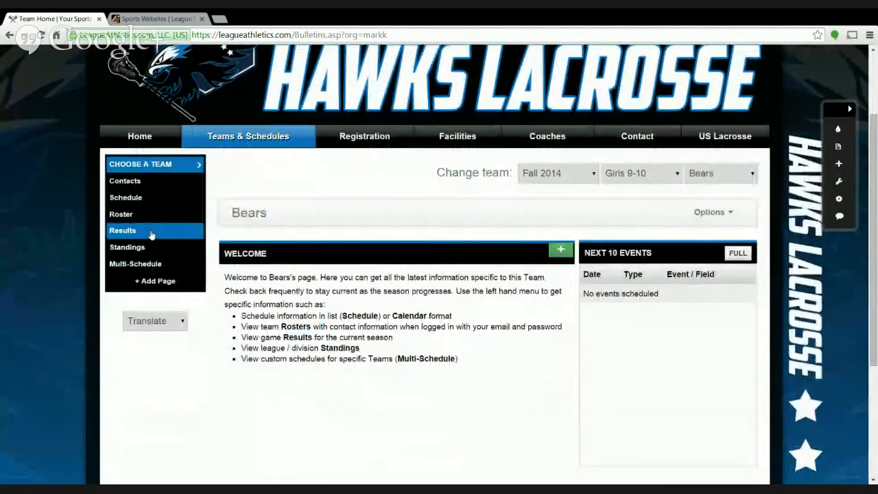
double_click(246, 214)
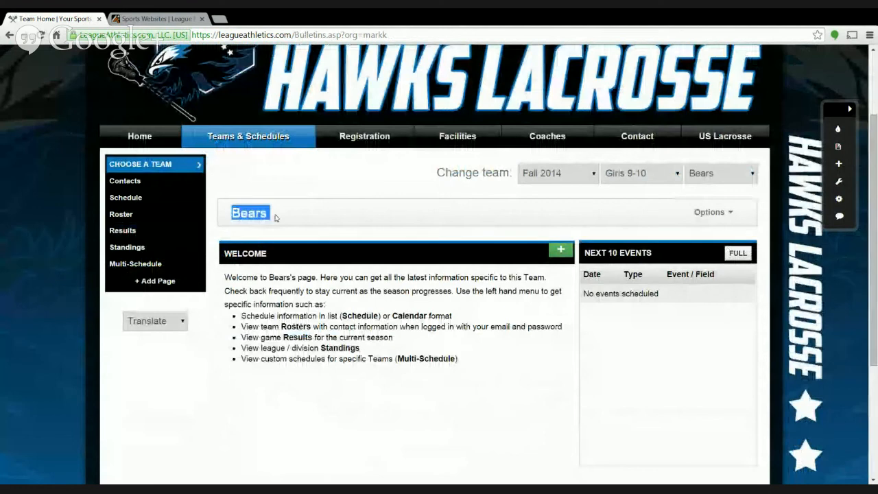
- Switch to the Hawks team page and compare the Hawks and Bears schedules
left_click(752, 173)
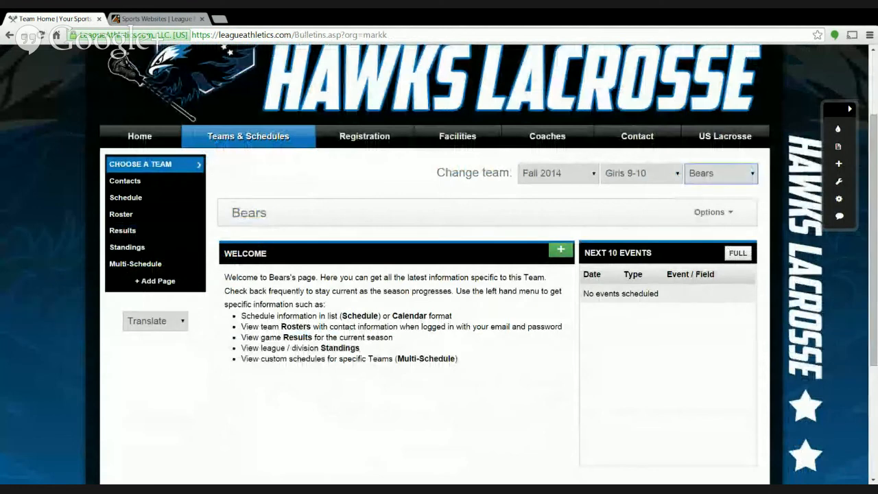
left_click(708, 207)
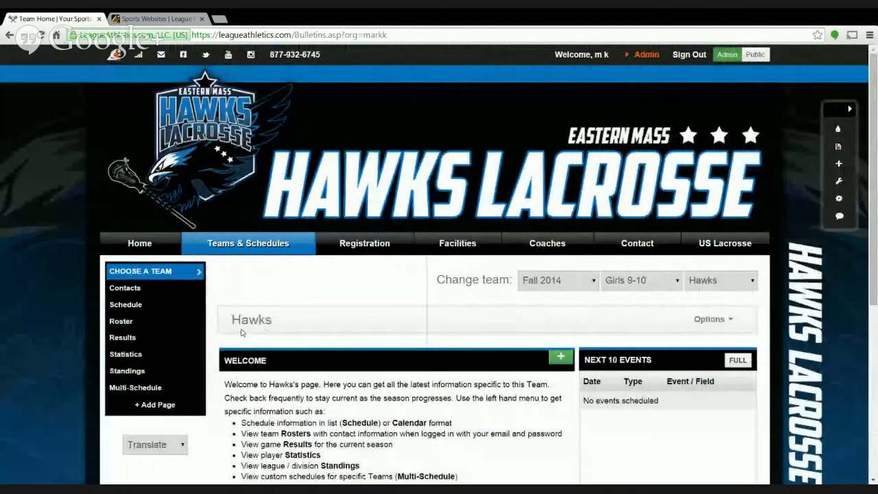
left_click(168, 306)
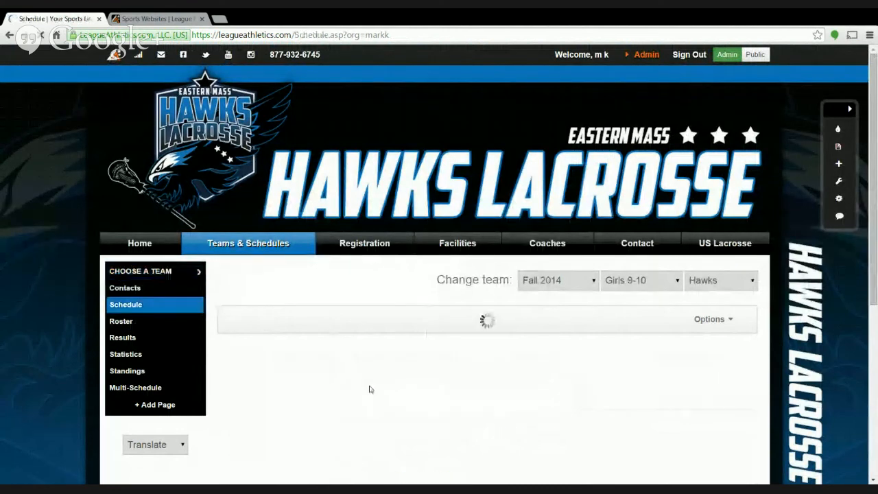
left_click(713, 324)
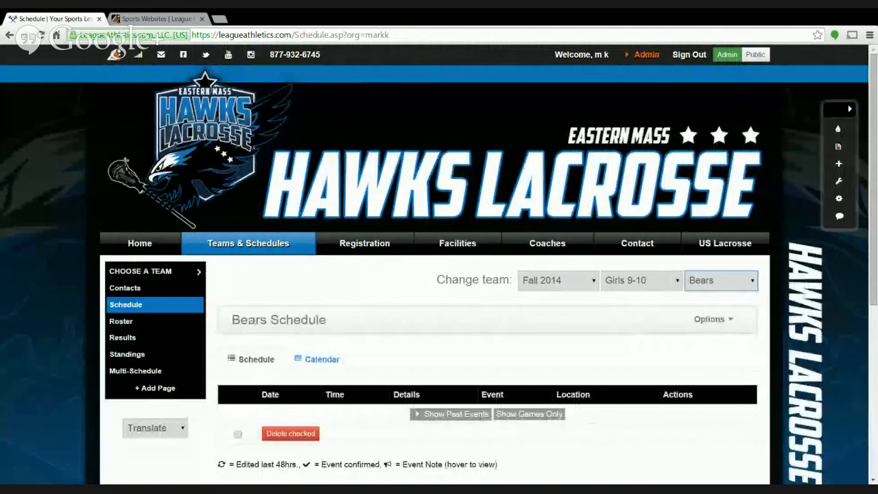
left_click(705, 315)
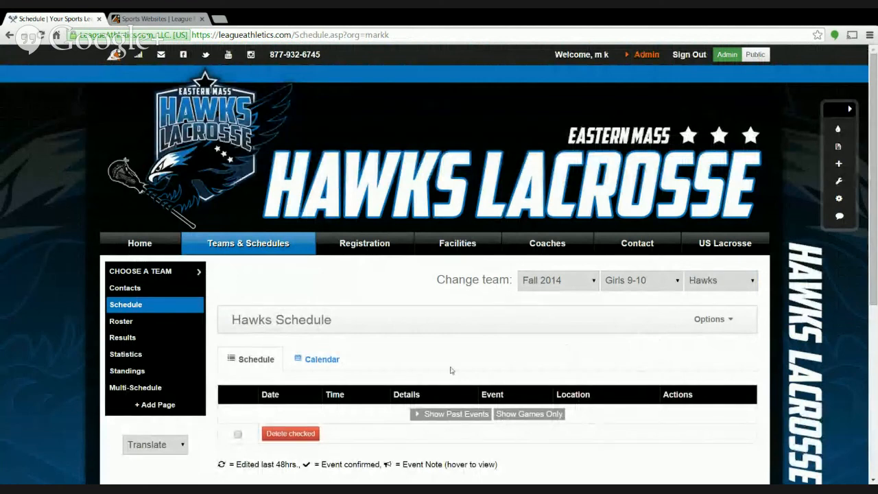
- Open the Seasons administration page, view the blank form for a new season, and return to the seasons list
mouse_move(635, 82)
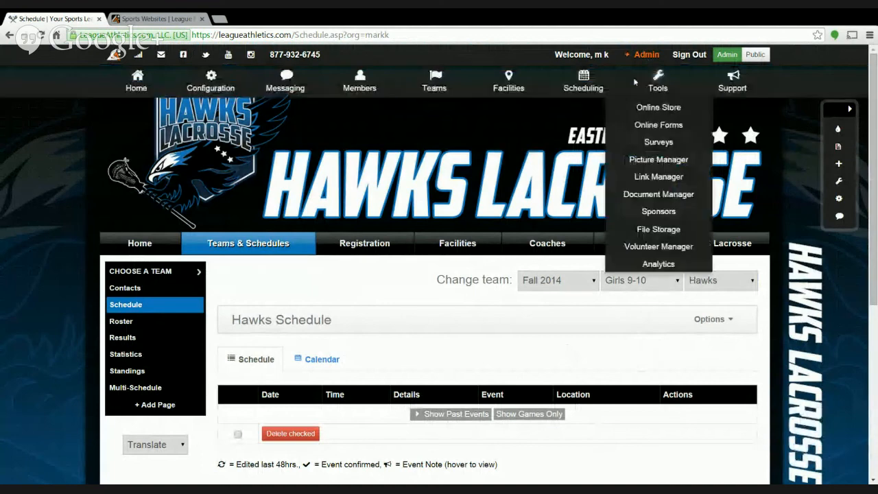
mouse_move(438, 88)
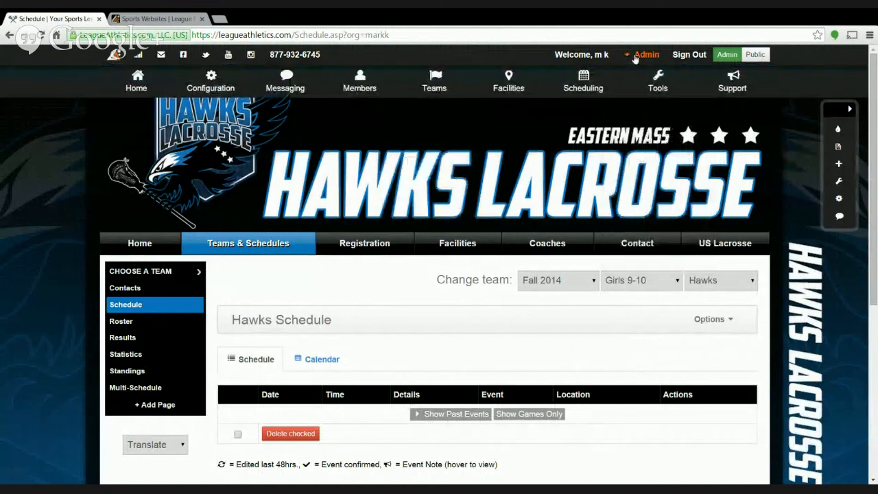
mouse_move(502, 90)
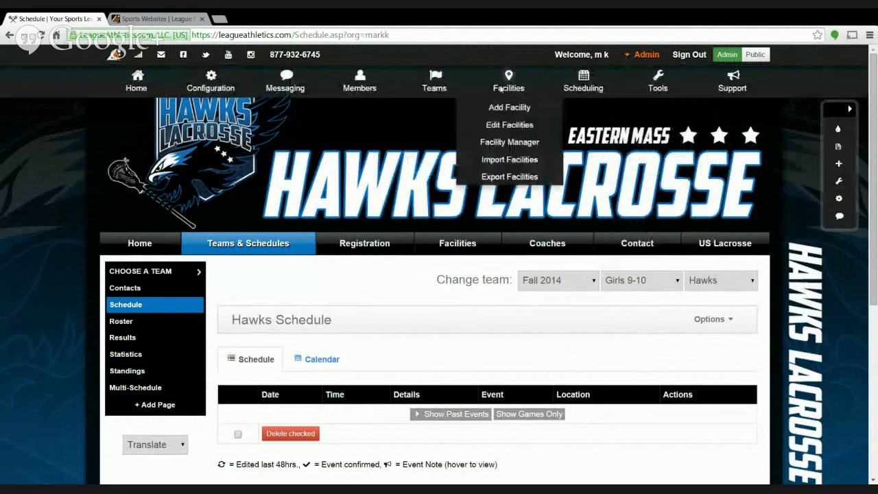
left_click(436, 112)
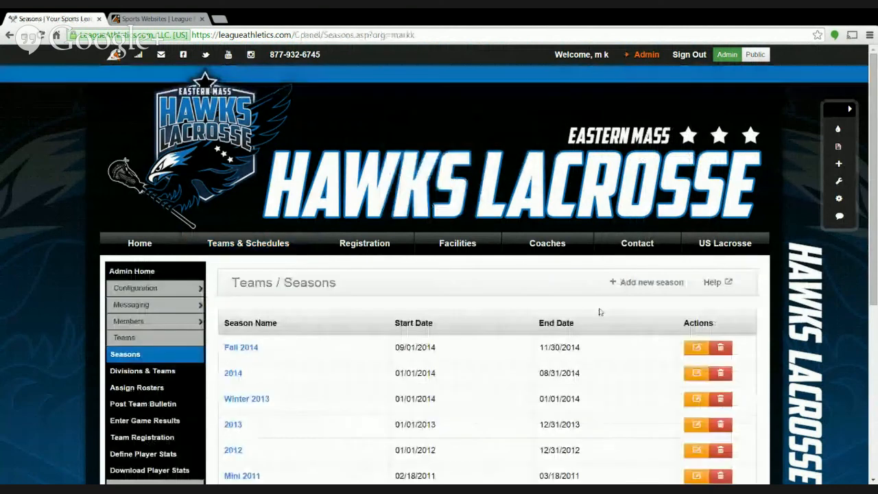
scroll(599, 312, "down", 1)
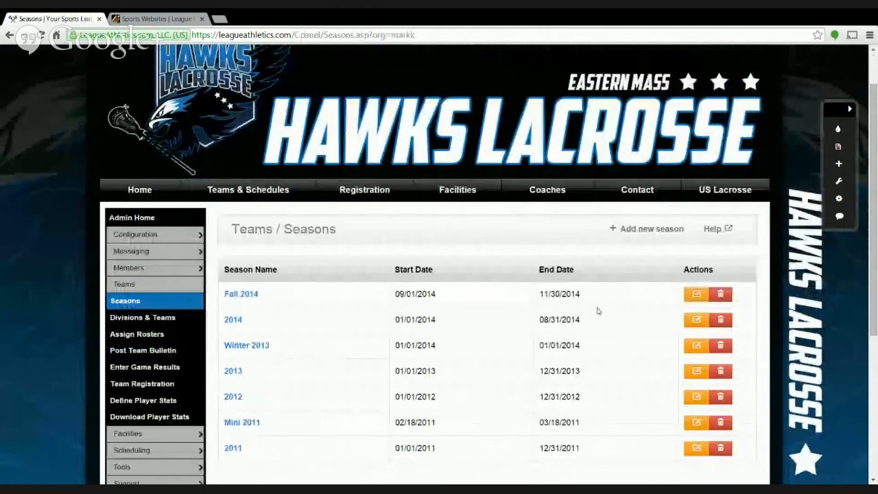
scroll(349, 280, "down", 1)
left_click(648, 180)
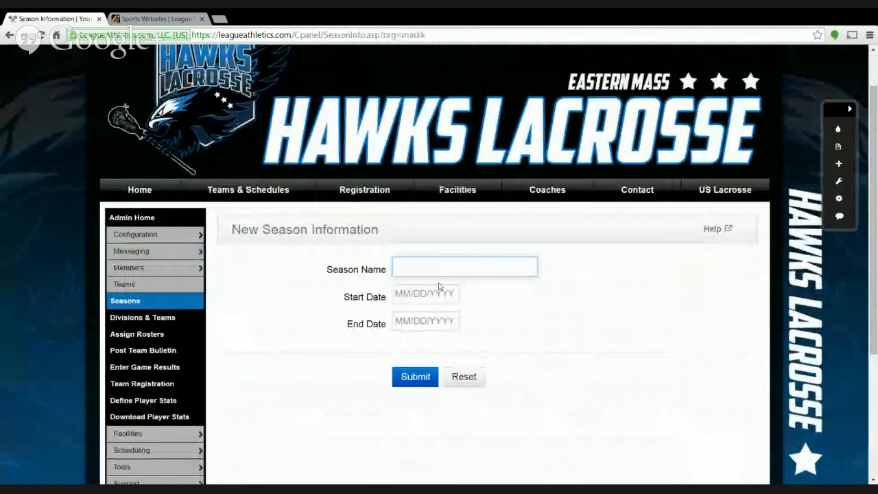
key("alt+Left")
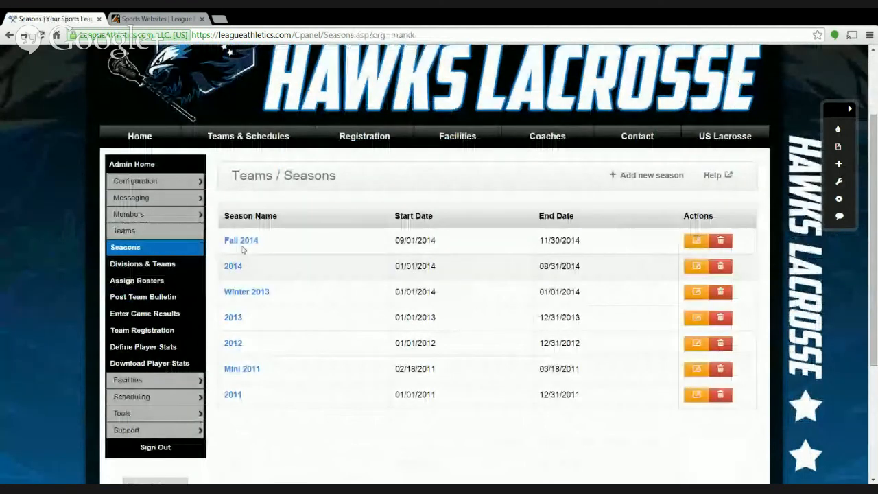
- Open the Fall 2014 season's information for editing and return to the seasons list
left_click(696, 241)
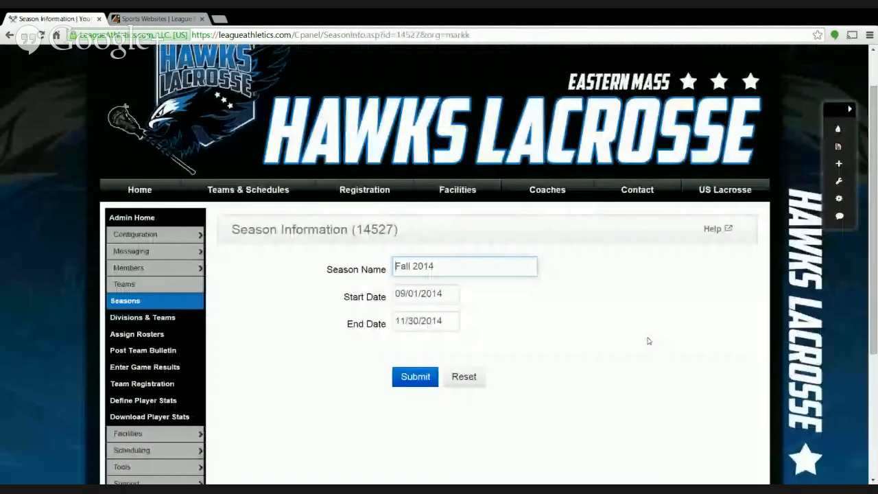
left_click(451, 270)
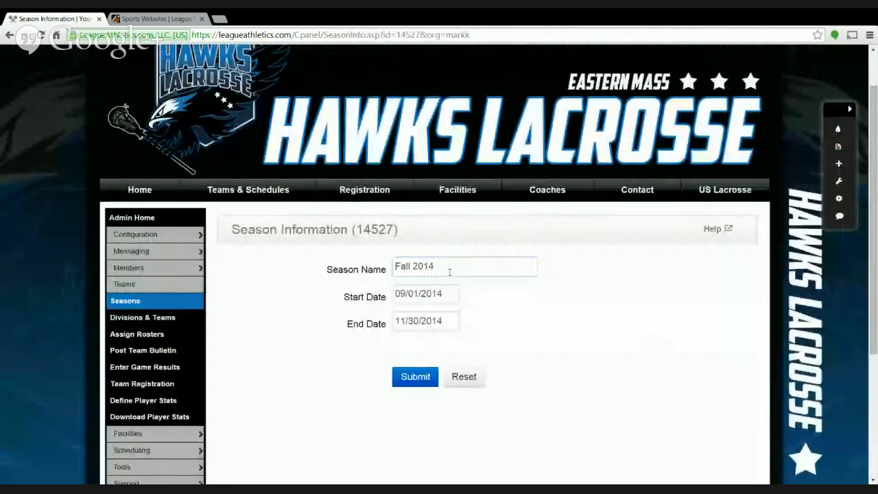
left_click(405, 389)
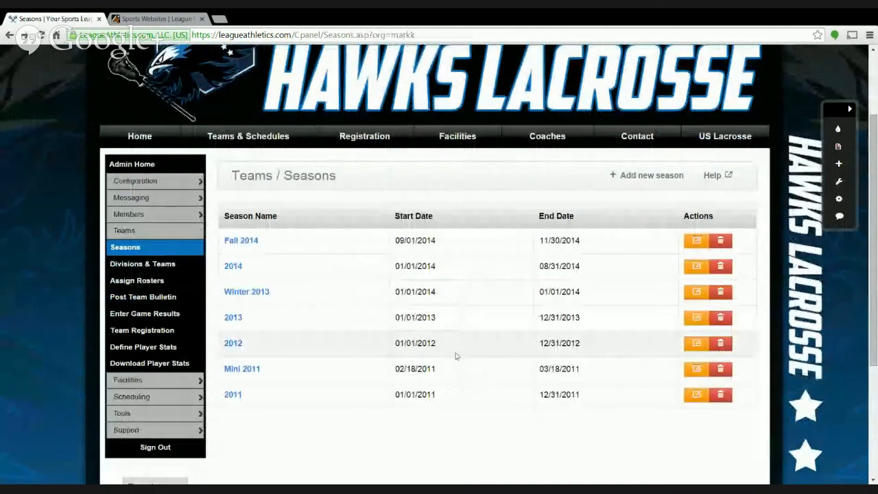
- Open the Divisions & Teams administration page and show the Fall 2014 divisions with their teams
scroll(644, 64, "up", 2)
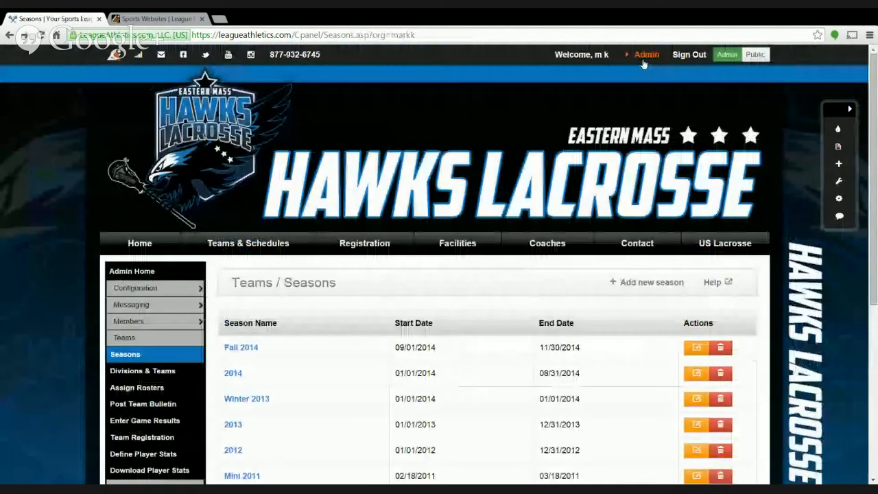
left_click(643, 64)
mouse_move(441, 79)
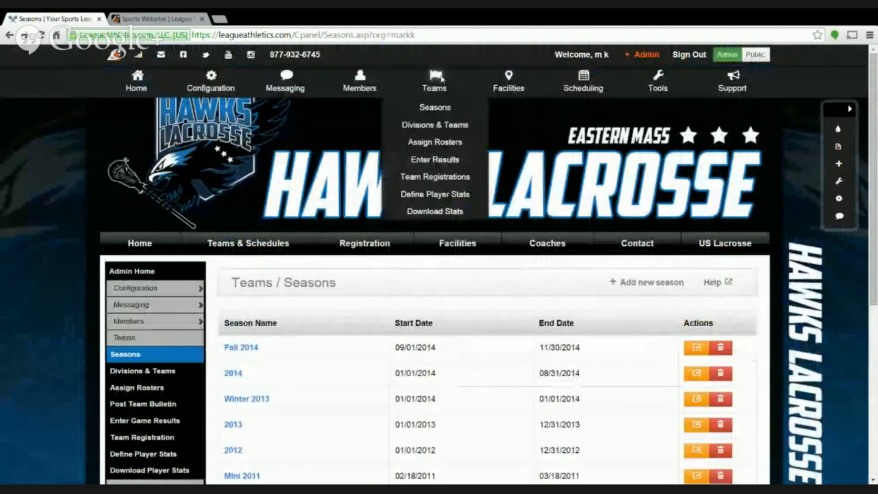
left_click(435, 125)
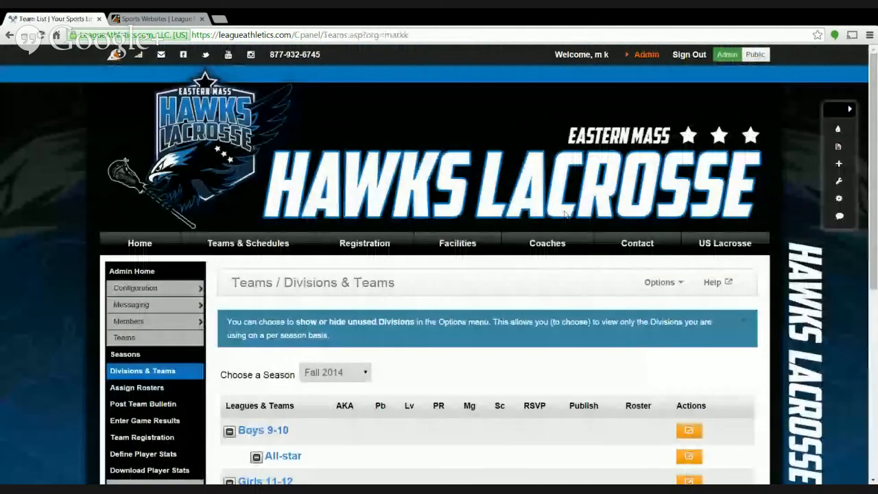
scroll(481, 324, "down", 3)
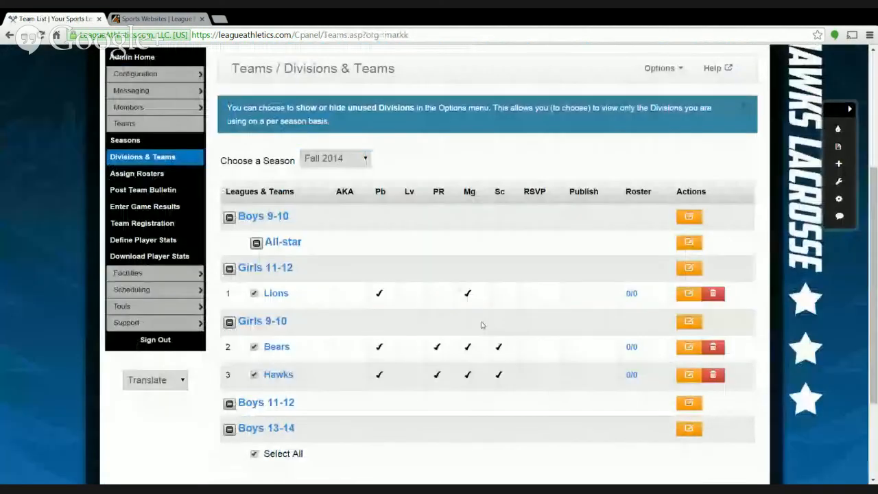
- Examine the options for adding divisions and teams, and view the global team settings without applying any
left_click(674, 69)
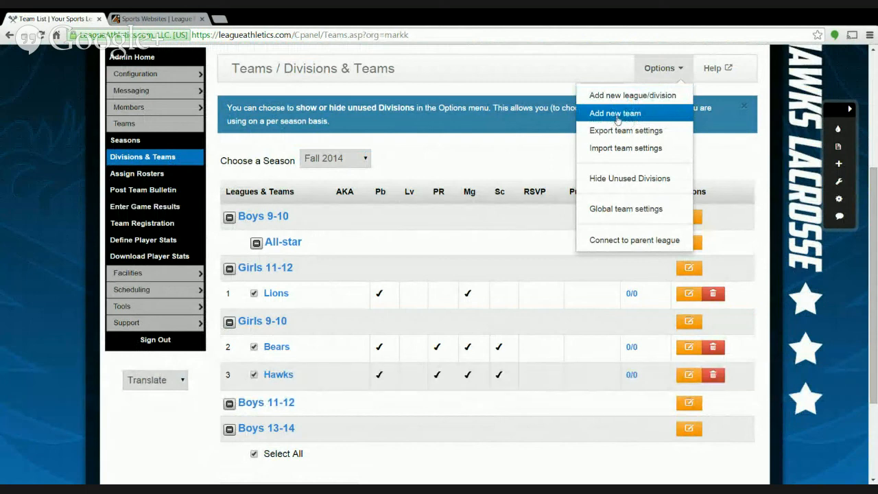
left_click(506, 155)
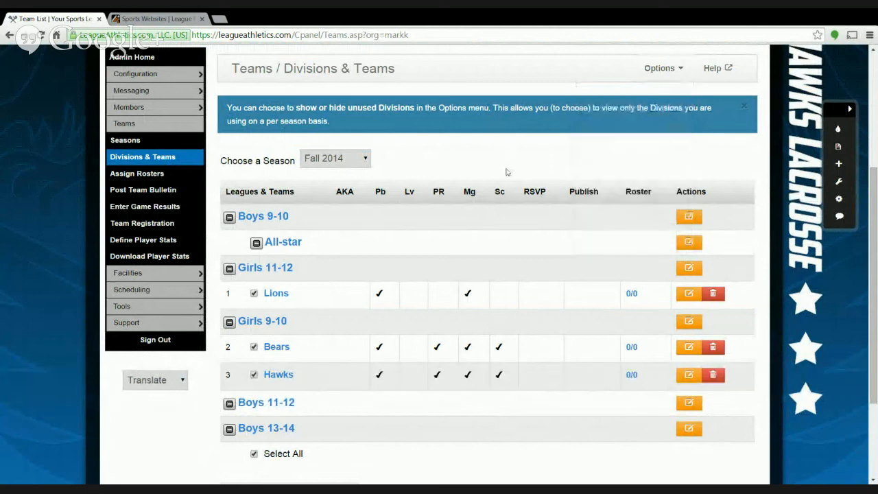
scroll(506, 172, "down", 2)
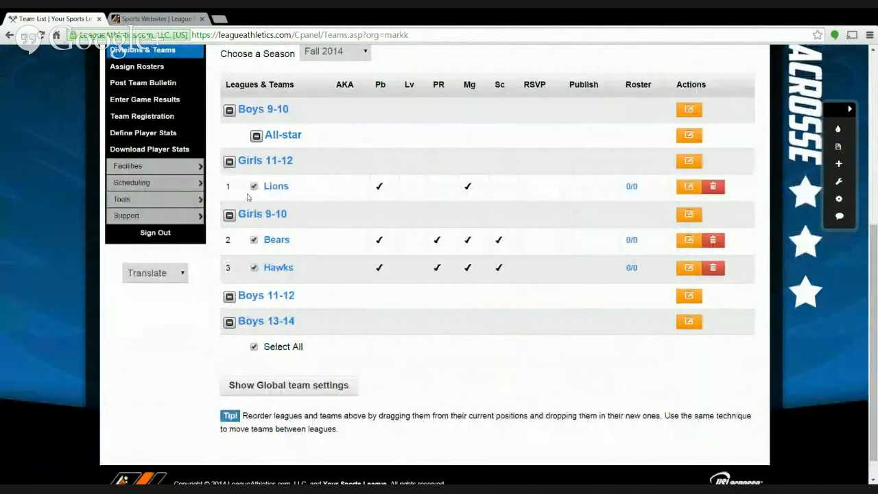
left_click(323, 385)
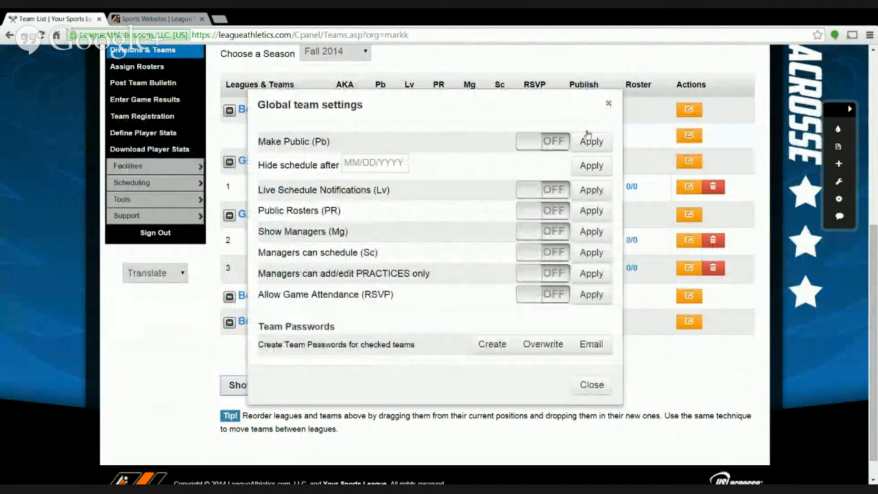
left_click(607, 104)
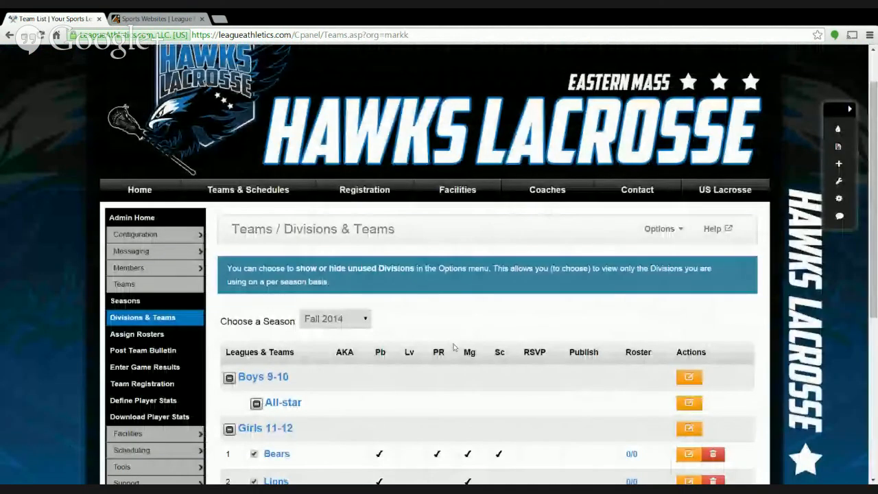
- Review the Fall 2014 division list and the placement of teams under Girls 11-12 and Girls 9-10
scroll(452, 348, "down", 3)
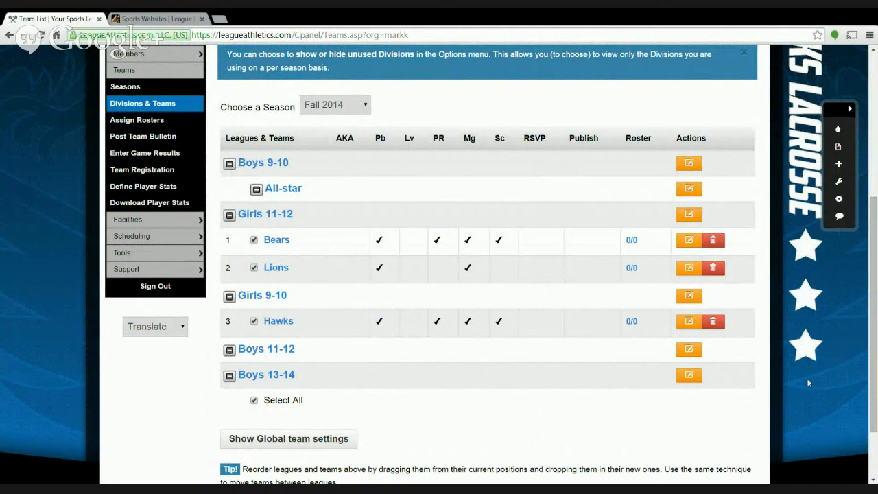
scroll(807, 378, "up", 1)
scroll(804, 384, "down", 1)
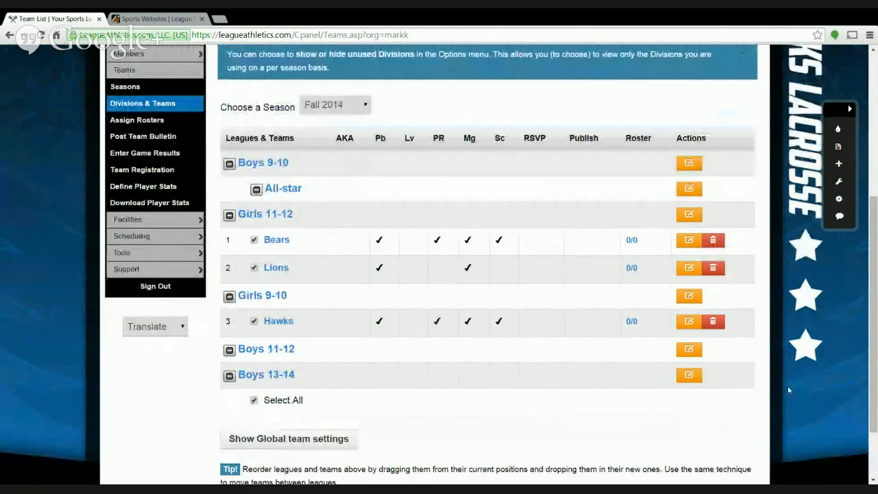
scroll(788, 389, "up", 2)
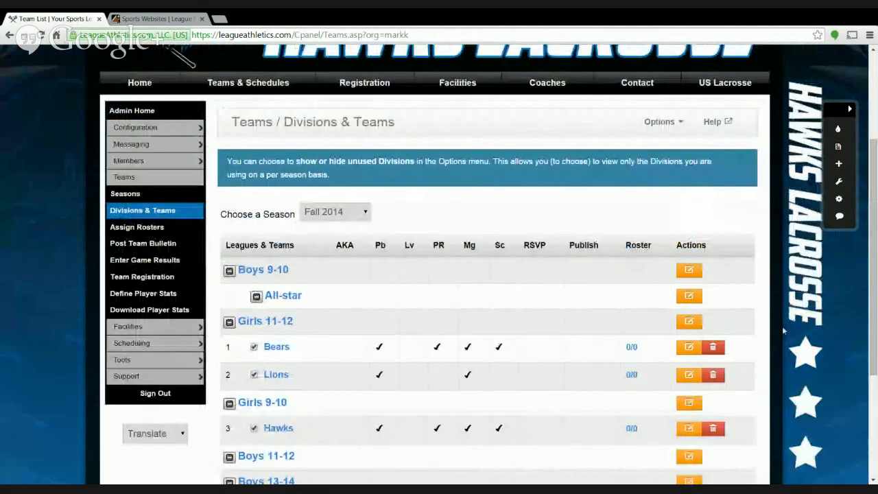
scroll(783, 330, "down", 1)
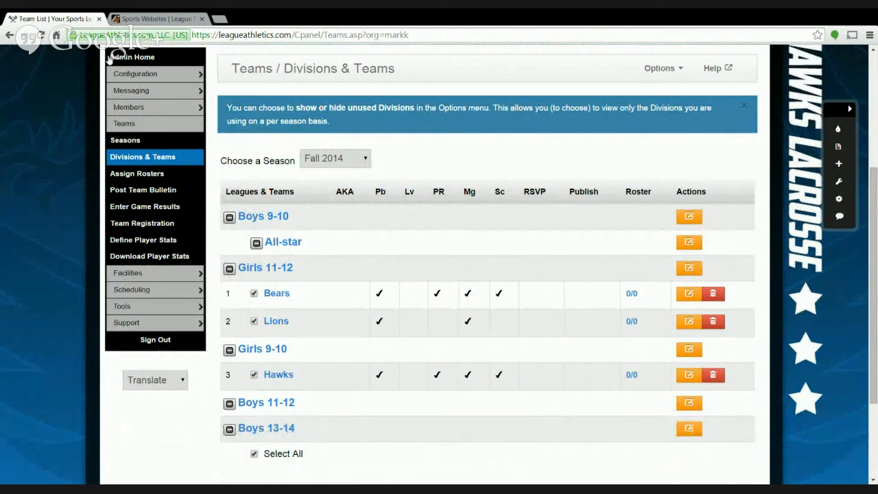
- Switch to the LeagueAthletics.com website and view the message form and support details on its Contact Us page
left_click(135, 21)
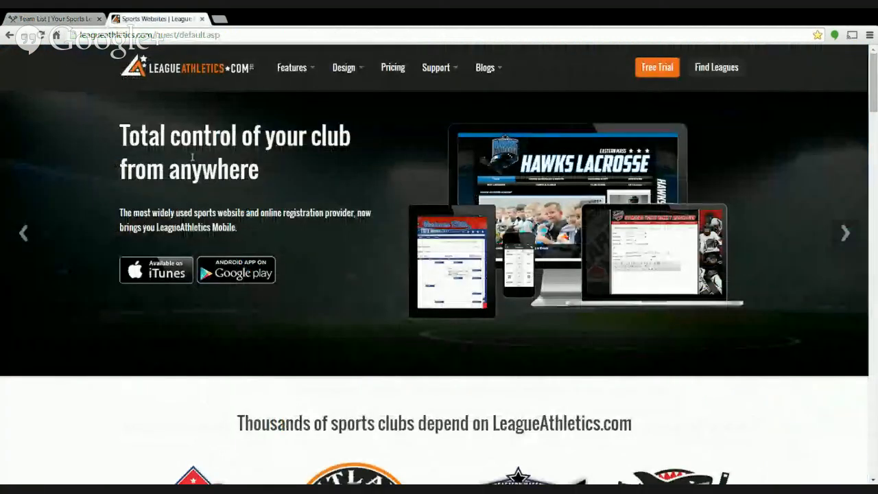
left_click(436, 68)
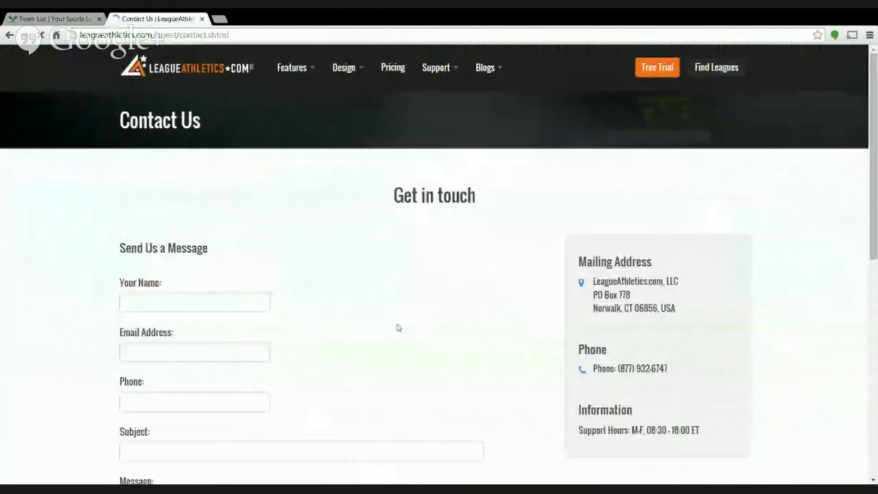
scroll(411, 319, "down", 1)
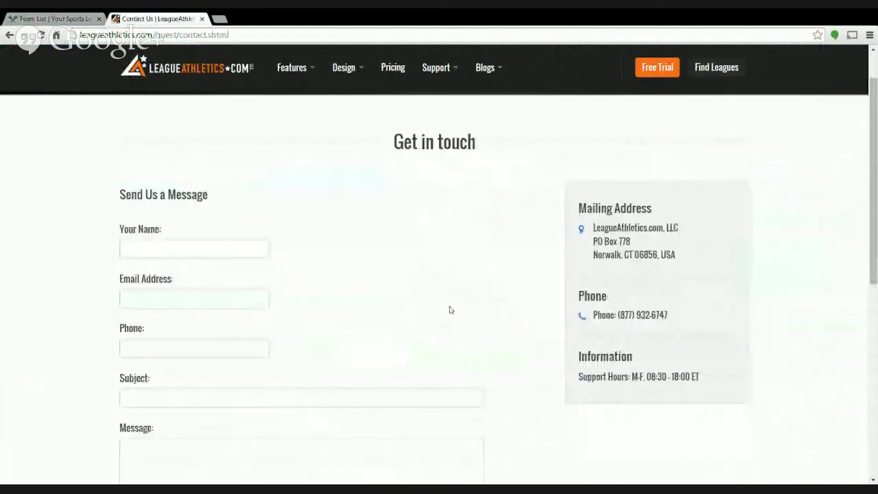
scroll(445, 310, "up", 1)
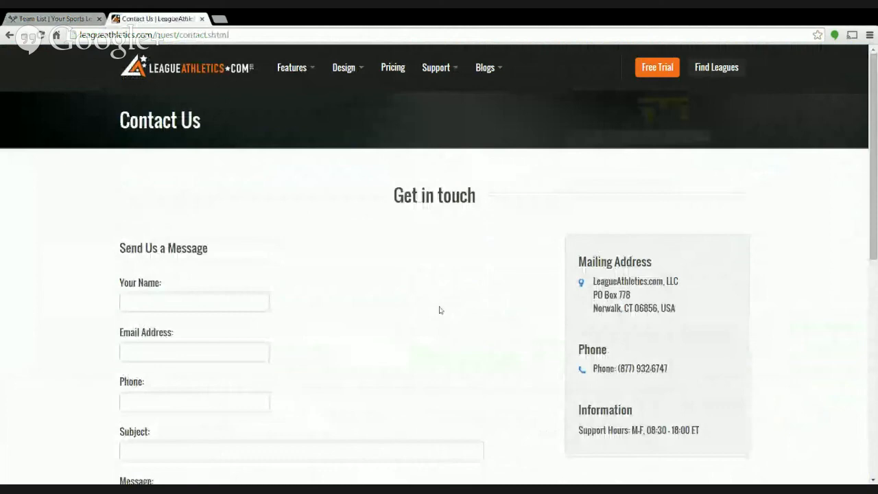